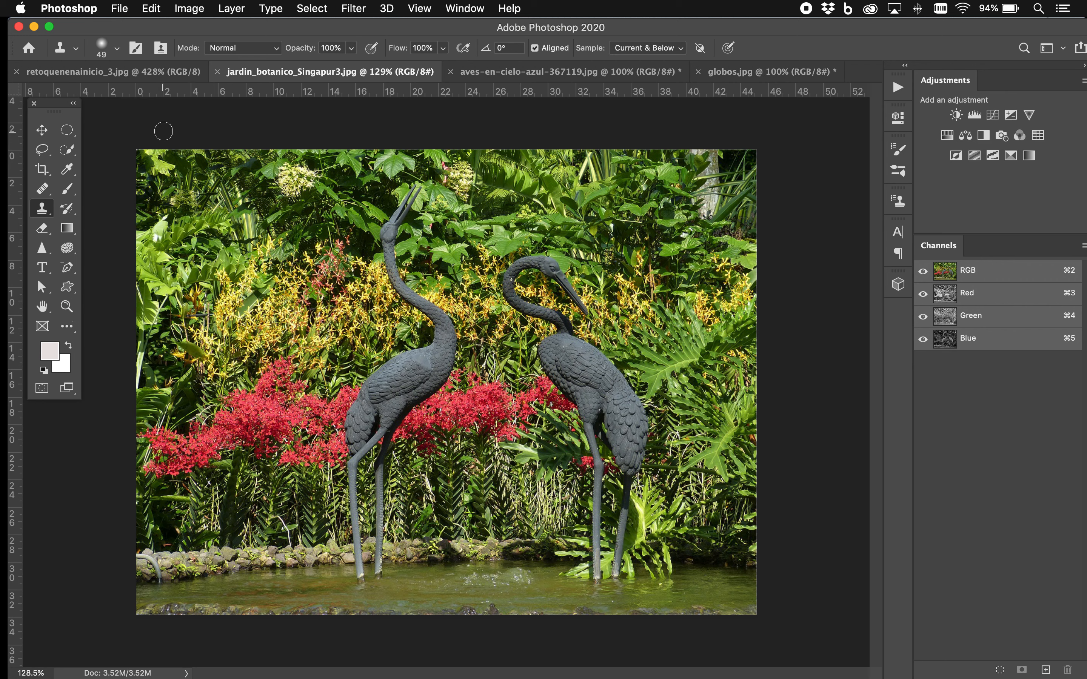
# Set the clone brush to minimum hardness and clone the left crane's head and neck near the photo's right edge
pyautogui.click(116, 47)
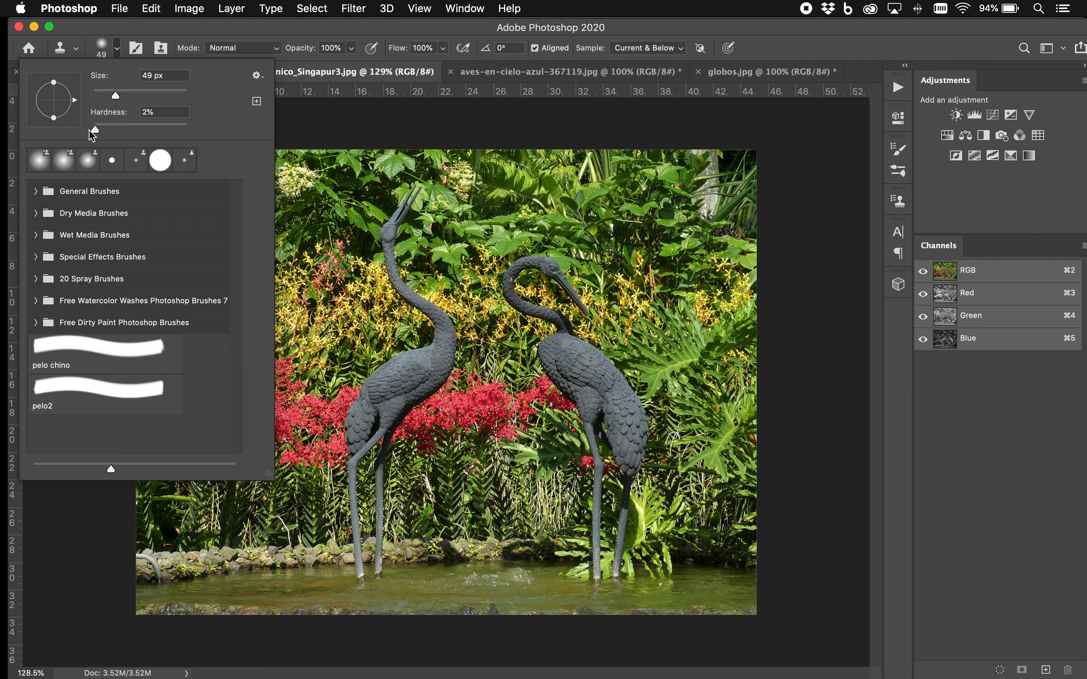
pyautogui.moveTo(94, 132); pyautogui.dragTo(191, 134)
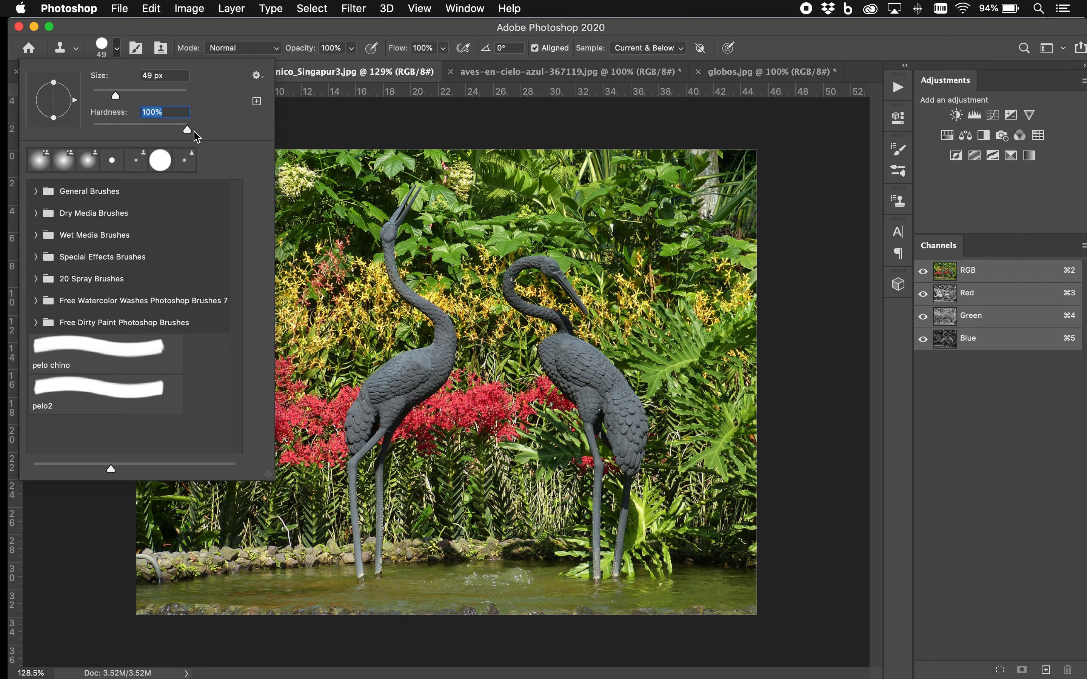
pyautogui.moveTo(189, 133); pyautogui.dragTo(89, 128)
pyautogui.press('Return')
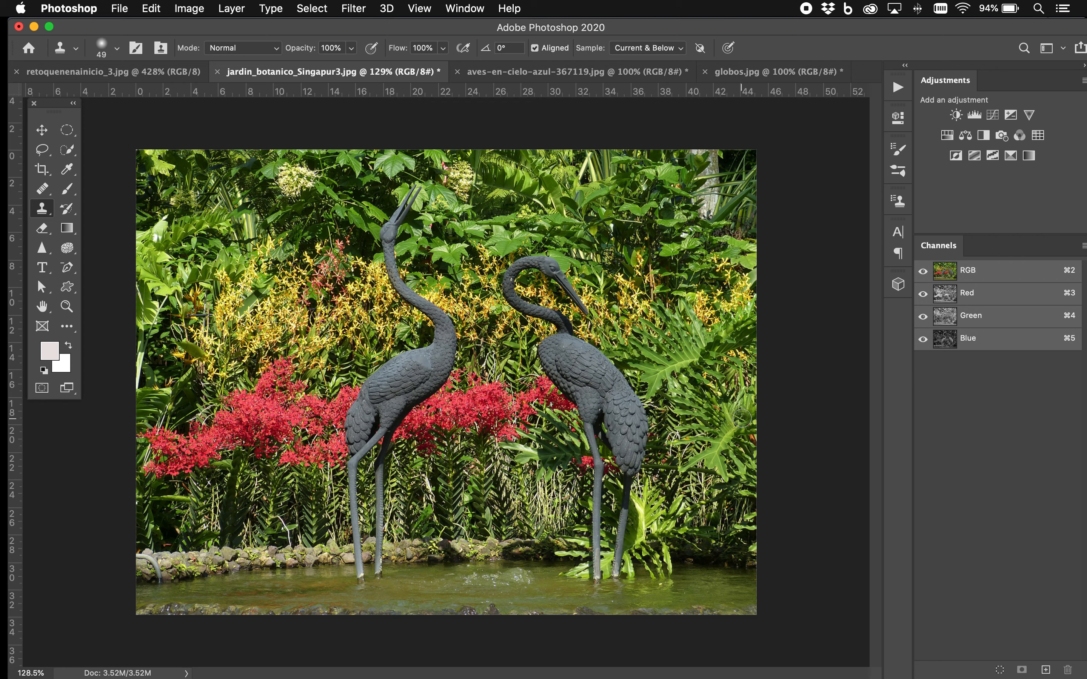
pyautogui.click(740, 418)
pyautogui.moveTo(740, 418)
pyautogui.mouseDown()
pyautogui.moveTo(712, 471)
pyautogui.moveTo(722, 492)
pyautogui.moveTo(712, 481)
pyautogui.moveTo(755, 540)
pyautogui.moveTo(734, 529)
pyautogui.moveTo(719, 478)
pyautogui.moveTo(747, 420)
pyautogui.mouseUp()
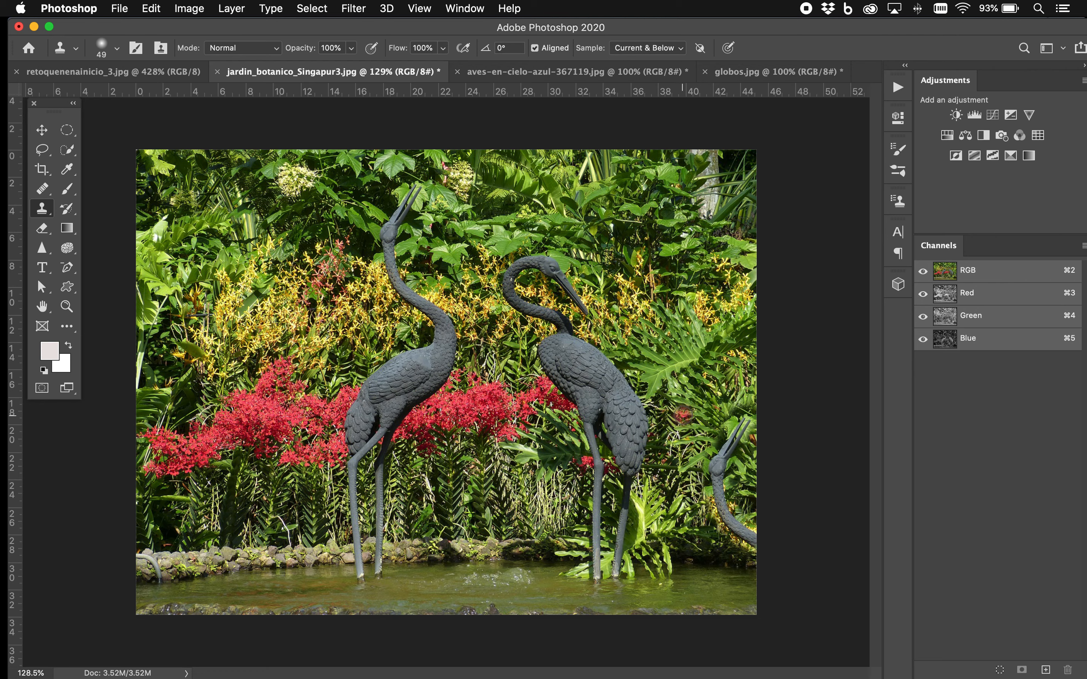
# Try cloning the red flowers into the greenery between the right crane and the cloned head
pyautogui.click(684, 411)
pyautogui.moveTo(684, 411)
pyautogui.mouseDown()
pyautogui.moveTo(705, 412)
pyautogui.moveTo(679, 422)
pyautogui.moveTo(673, 445)
pyautogui.moveTo(705, 417)
pyautogui.moveTo(691, 406)
pyautogui.moveTo(682, 451)
pyautogui.moveTo(706, 425)
pyautogui.moveTo(665, 456)
pyautogui.moveTo(666, 441)
pyautogui.moveTo(671, 430)
pyautogui.moveTo(682, 477)
pyautogui.moveTo(697, 413)
pyautogui.moveTo(705, 425)
pyautogui.moveTo(681, 492)
pyautogui.moveTo(653, 450)
pyautogui.moveTo(635, 451)
pyautogui.moveTo(647, 425)
pyautogui.moveTo(659, 426)
pyautogui.moveTo(642, 415)
pyautogui.moveTo(630, 449)
pyautogui.moveTo(655, 458)
pyautogui.mouseUp()
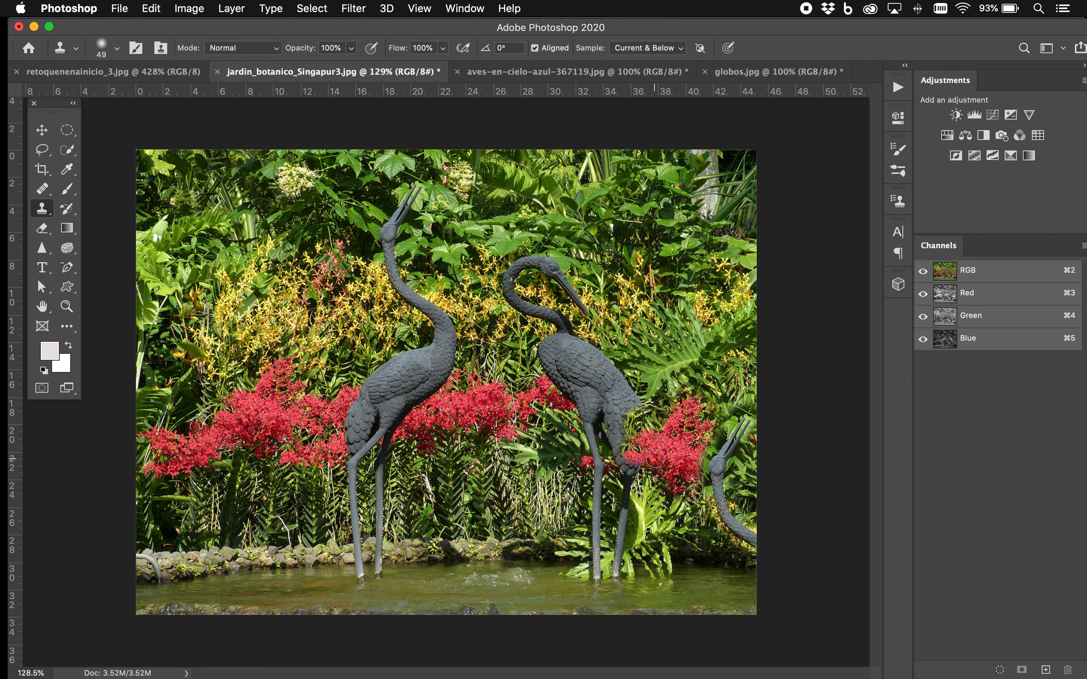
pyautogui.press('super+z')
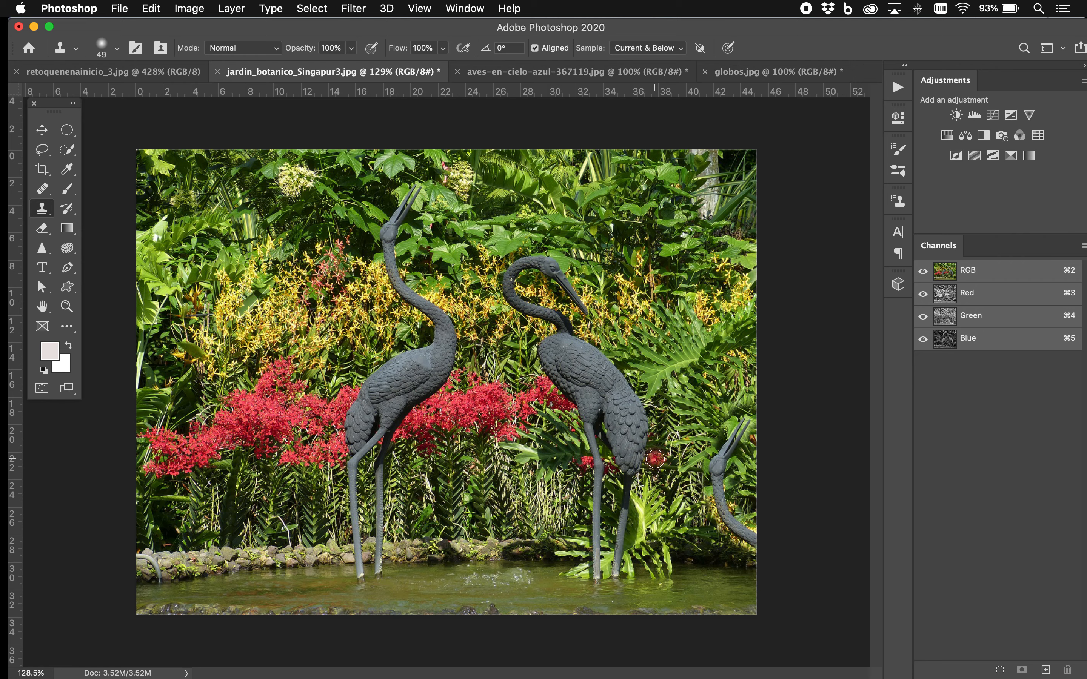
# Paint a patch of the blue flower pattern below the leftmost red flowers with the Pattern Stamp tool
pyautogui.click(42, 208)
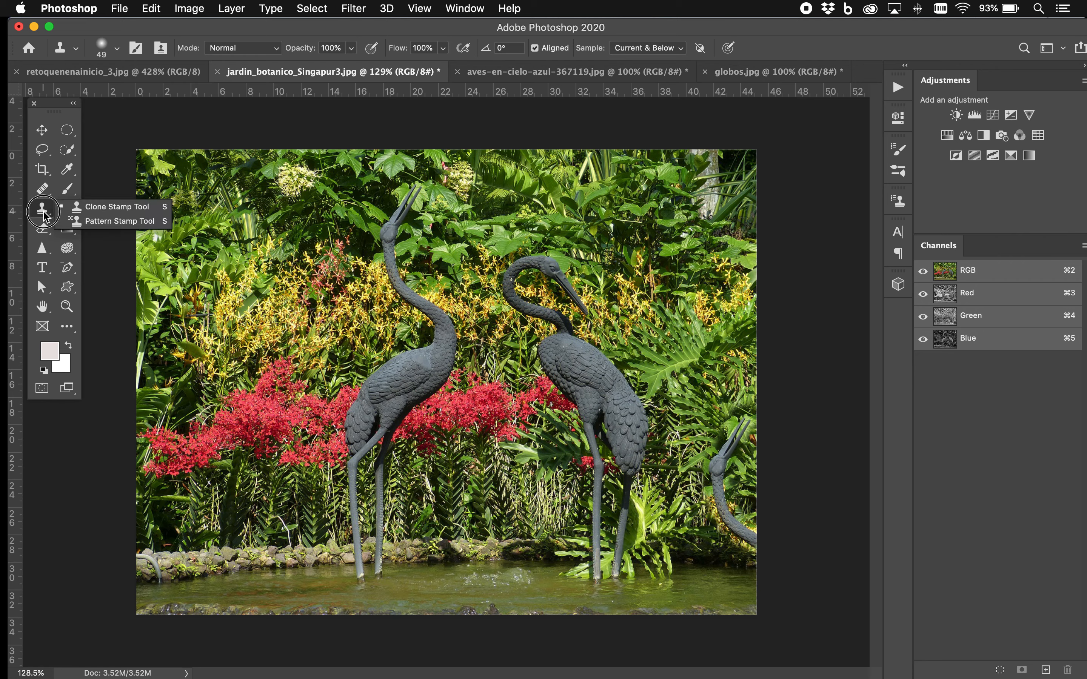
pyautogui.click(90, 221)
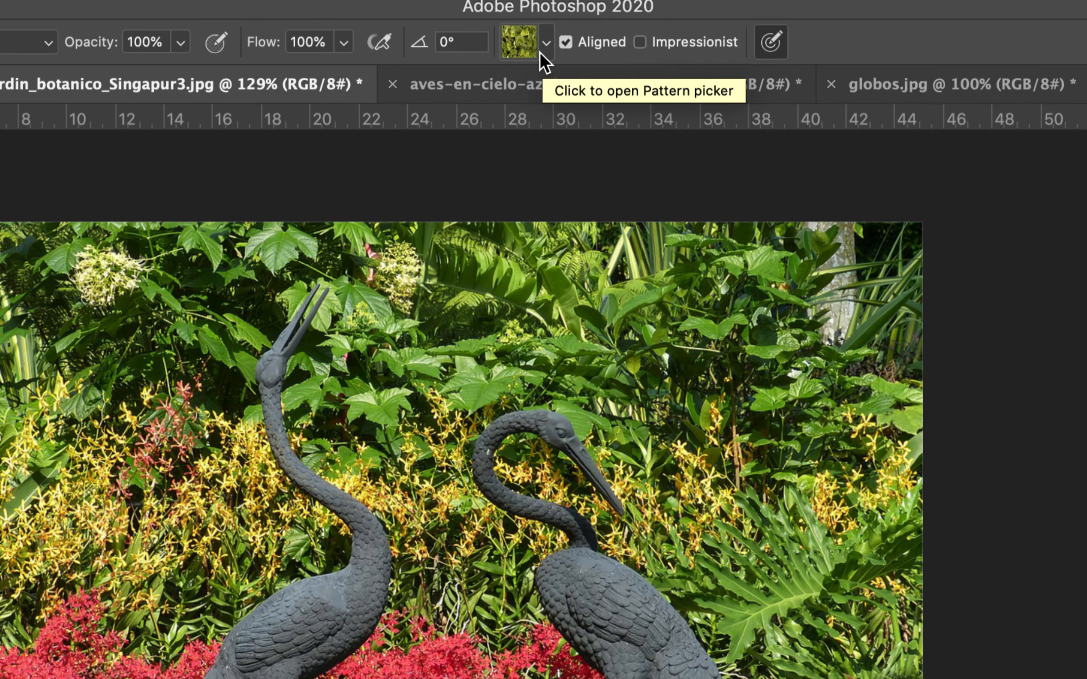
pyautogui.click(544, 43)
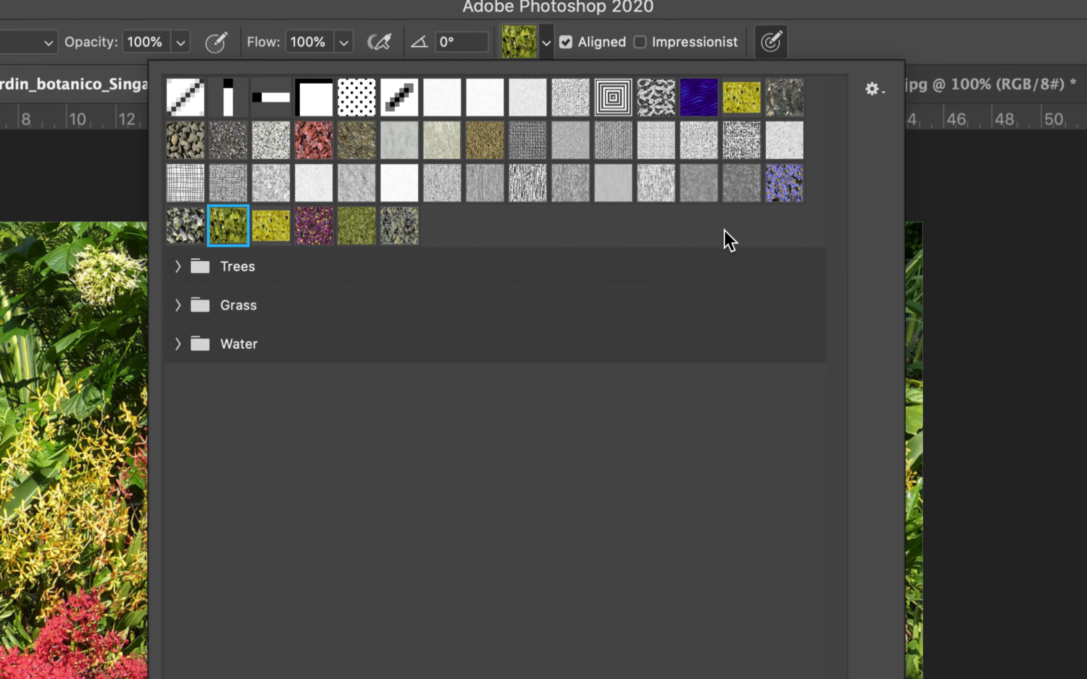
pyautogui.click(783, 185)
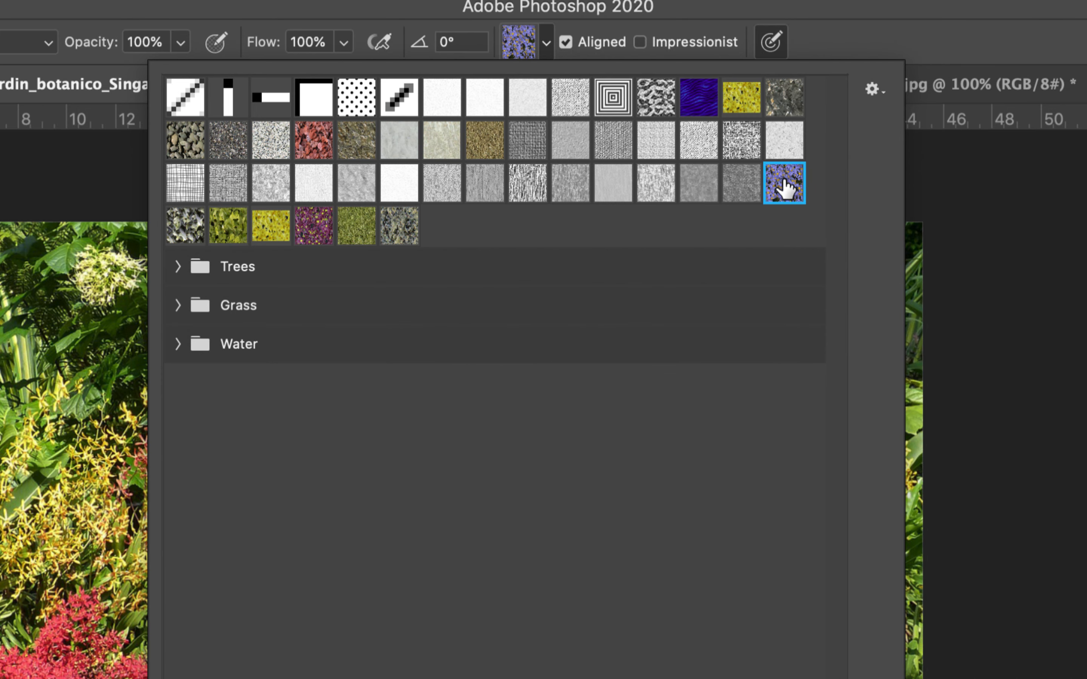
pyautogui.click(86, 164)
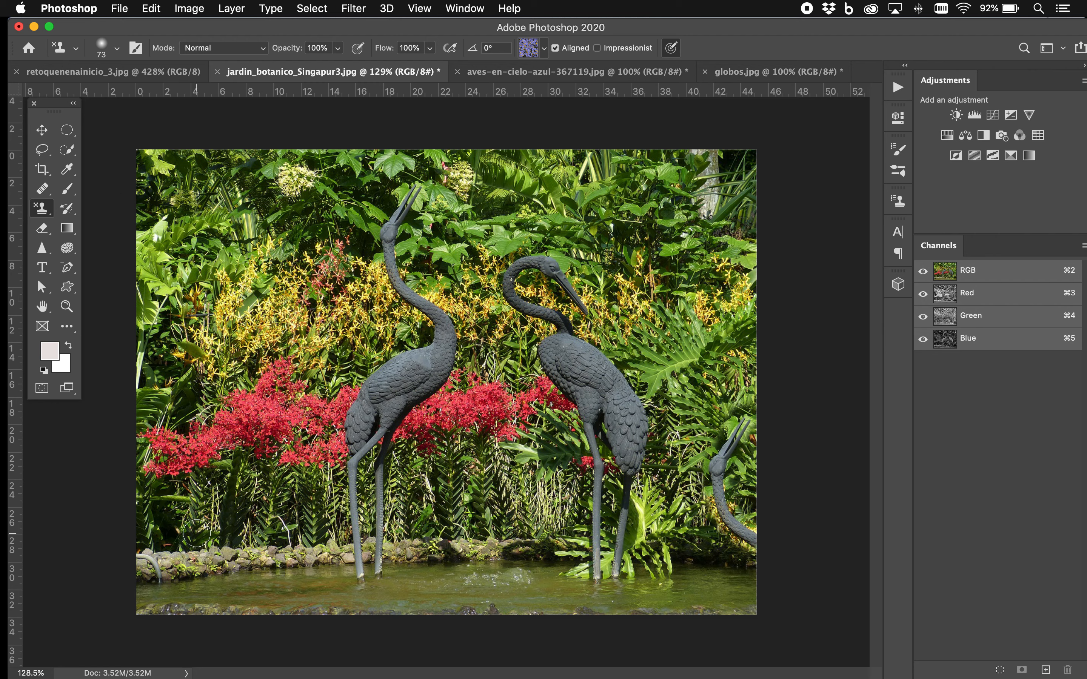
pyautogui.moveTo(174, 525)
pyautogui.mouseDown()
pyautogui.moveTo(158, 500)
pyautogui.moveTo(212, 517)
pyautogui.moveTo(174, 498)
pyautogui.moveTo(196, 495)
pyautogui.moveTo(218, 524)
pyautogui.moveTo(168, 537)
pyautogui.moveTo(149, 532)
pyautogui.moveTo(148, 516)
pyautogui.moveTo(146, 536)
pyautogui.moveTo(145, 500)
pyautogui.moveTo(171, 495)
pyautogui.moveTo(197, 496)
pyautogui.moveTo(249, 529)
pyautogui.moveTo(199, 492)
pyautogui.moveTo(267, 533)
pyautogui.moveTo(206, 492)
pyautogui.moveTo(247, 506)
pyautogui.moveTo(274, 536)
pyautogui.moveTo(218, 484)
pyautogui.moveTo(238, 484)
pyautogui.moveTo(290, 532)
pyautogui.mouseUp()
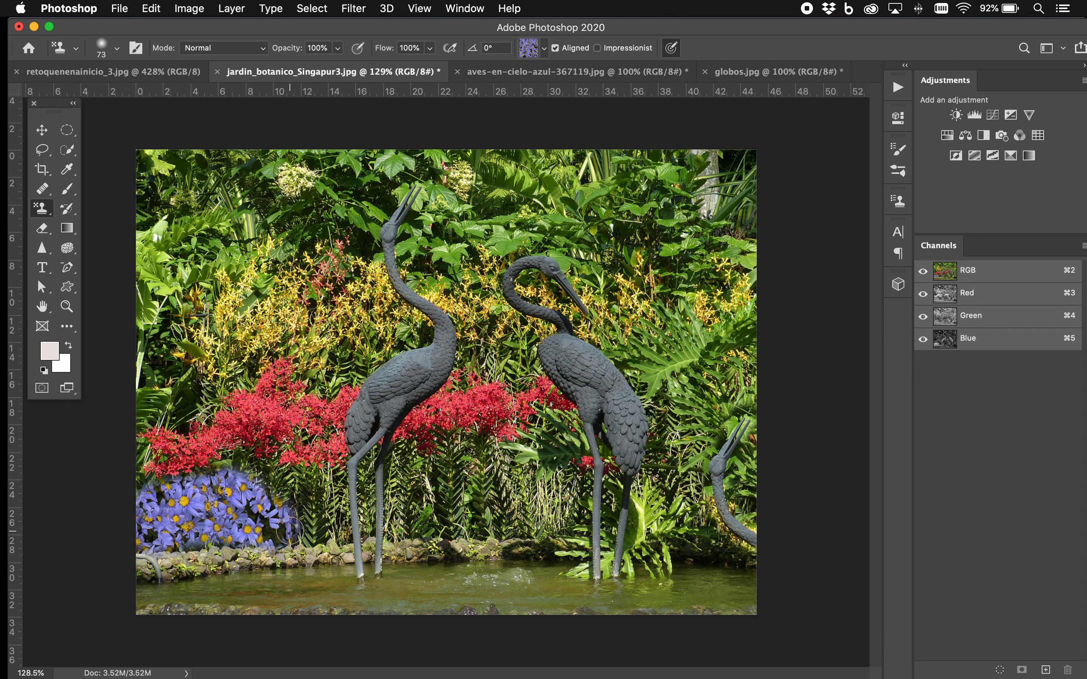
# Paint over the tree trunk in the photo's upper-right corner with the yellow-green leaf pattern
pyautogui.click(53, 215)
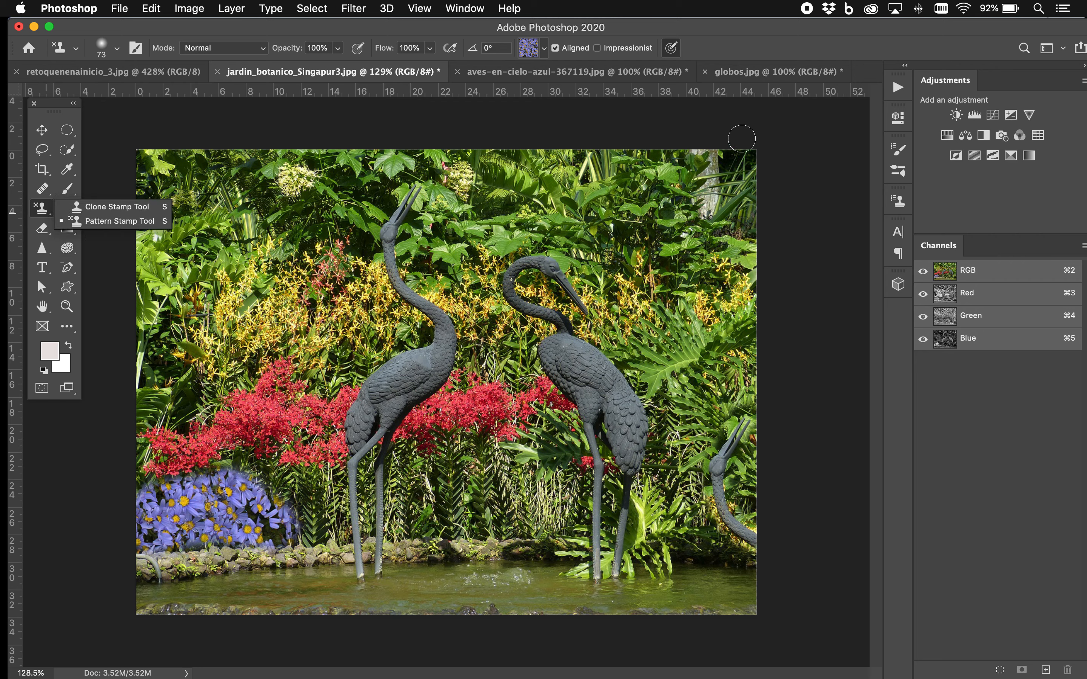
pyautogui.click(546, 46)
pyautogui.click(366, 153)
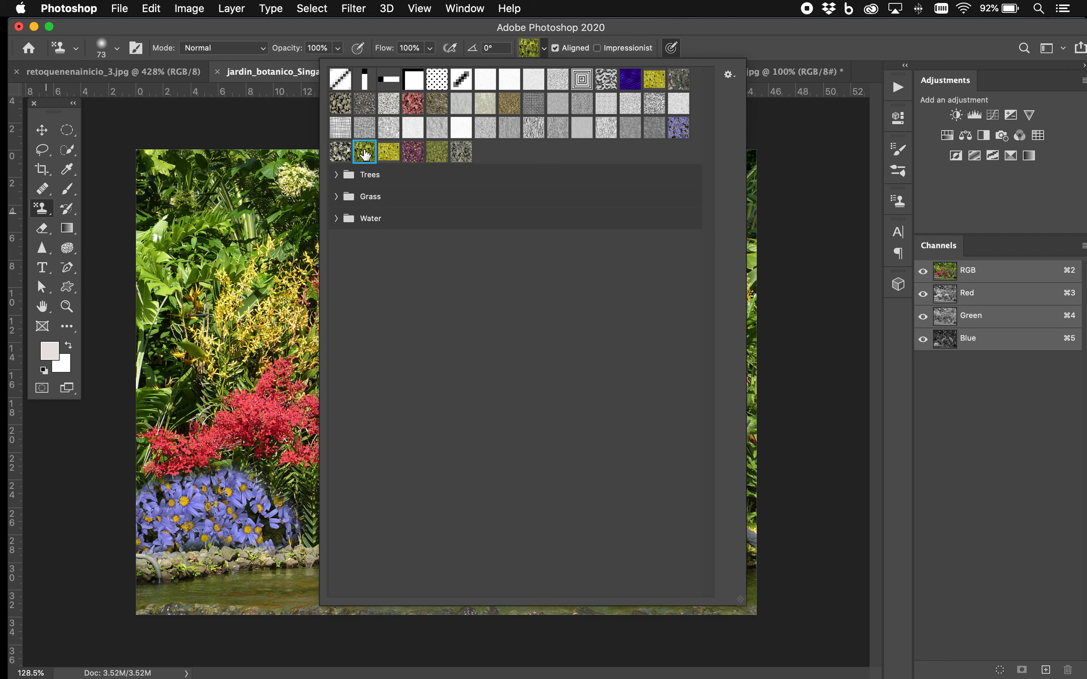
pyautogui.click(825, 161)
pyautogui.moveTo(741, 165)
pyautogui.mouseDown()
pyautogui.moveTo(691, 160)
pyautogui.moveTo(741, 164)
pyautogui.moveTo(745, 177)
pyautogui.moveTo(697, 177)
pyautogui.moveTo(705, 198)
pyautogui.moveTo(746, 213)
pyautogui.moveTo(734, 219)
pyautogui.moveTo(754, 236)
pyautogui.moveTo(704, 217)
pyautogui.moveTo(741, 227)
pyautogui.moveTo(764, 205)
pyautogui.moveTo(755, 160)
pyautogui.mouseUp()
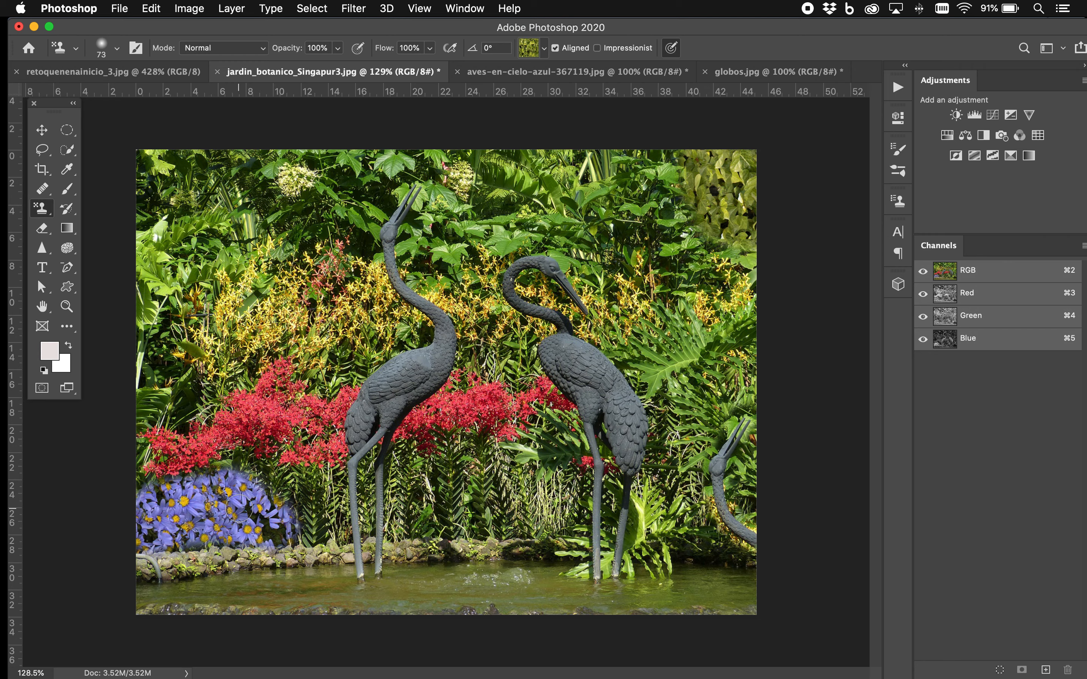
# In retoquenenainicio_3.jpg, remove the scratch across the woman's cheek from the mouth to the jaw with the Spot Healing Brush
pyautogui.click(163, 73)
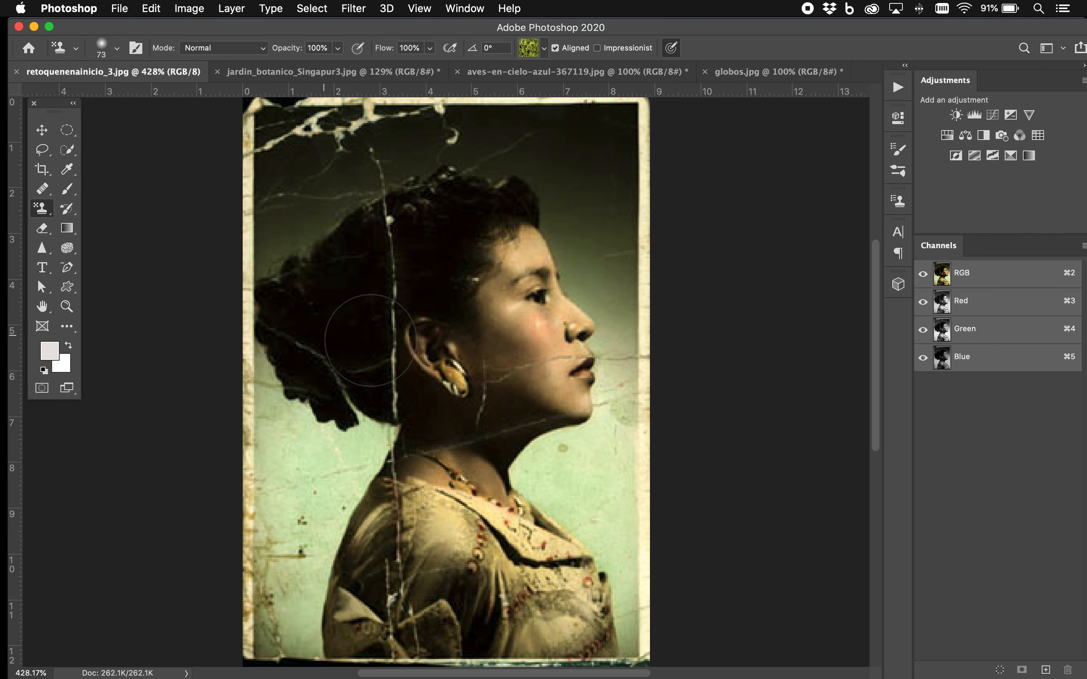
pyautogui.scroll(3, 647, 332)
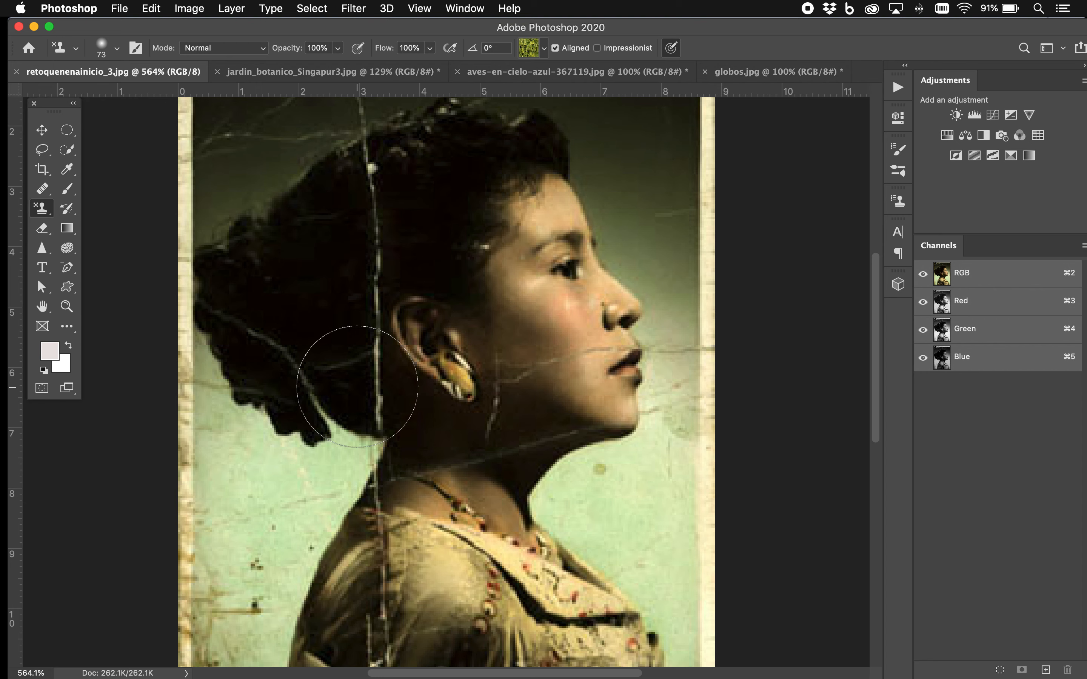
pyautogui.click(50, 193)
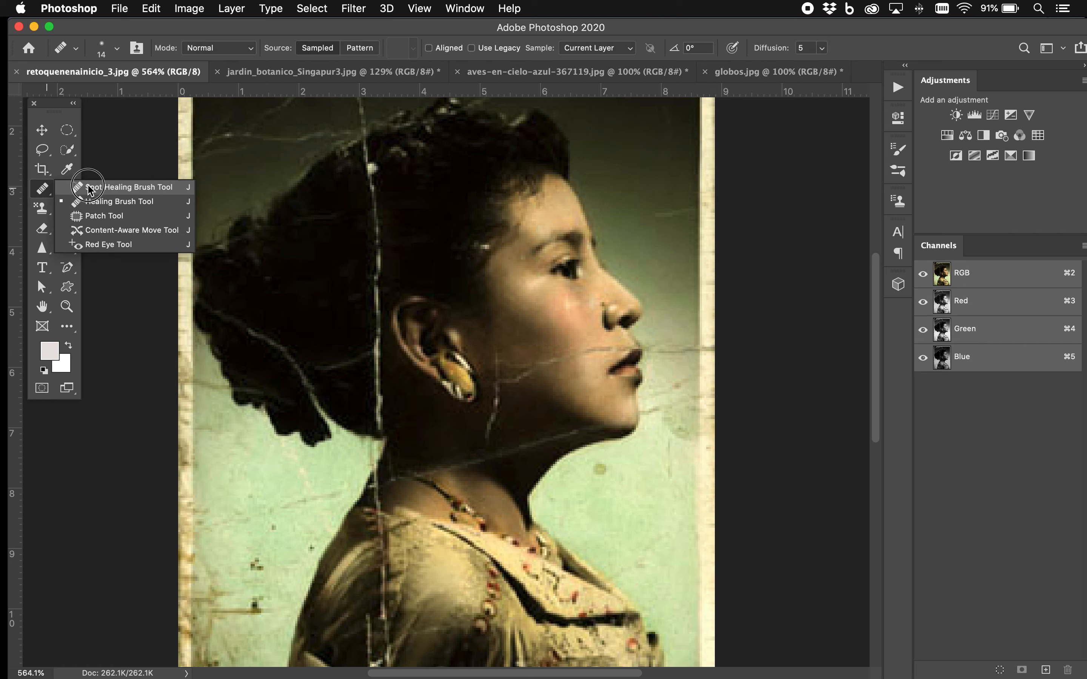
pyautogui.click(90, 188)
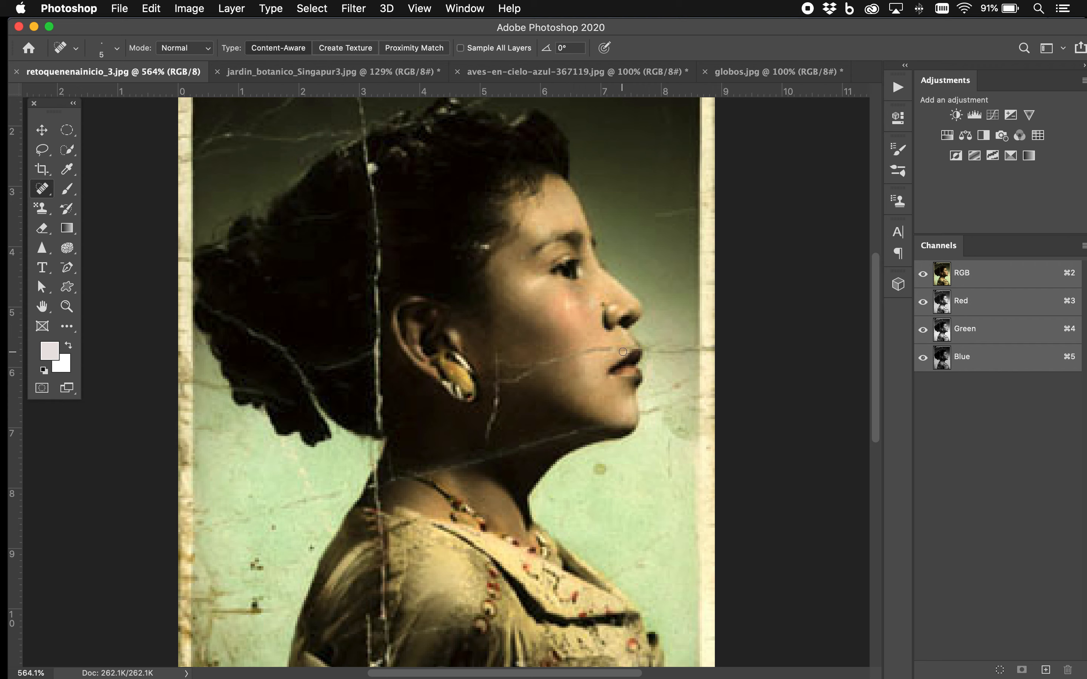
pyautogui.moveTo(628, 349)
pyautogui.mouseDown()
pyautogui.moveTo(543, 361)
pyautogui.moveTo(494, 384)
pyautogui.mouseUp()
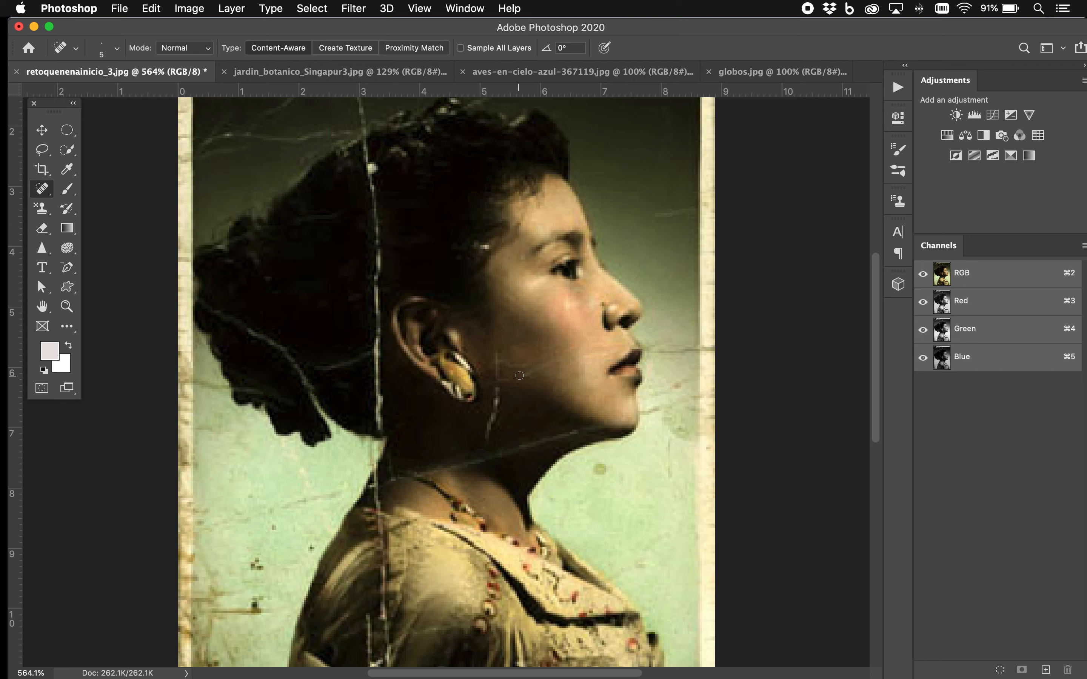
pyautogui.moveTo(567, 359); pyautogui.dragTo(520, 380)
pyautogui.moveTo(581, 354); pyautogui.dragTo(621, 349)
# Repair the upper part of the vertical crack through the hair with the Healing Brush, sampling clean dark hair
pyautogui.click(40, 190)
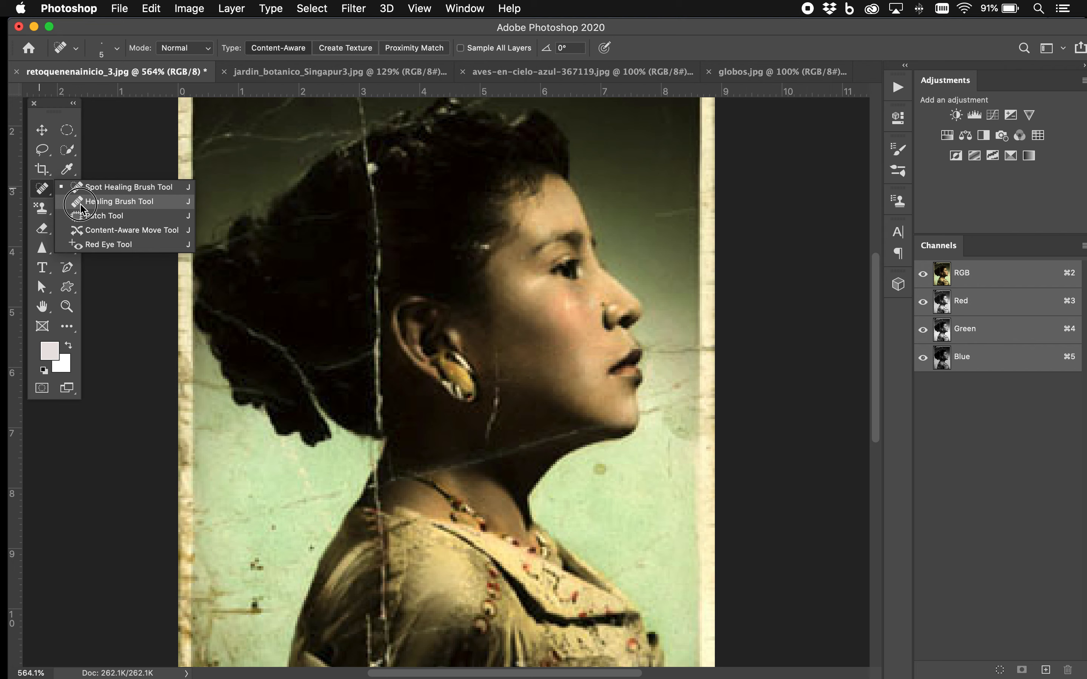
pyautogui.click(92, 201)
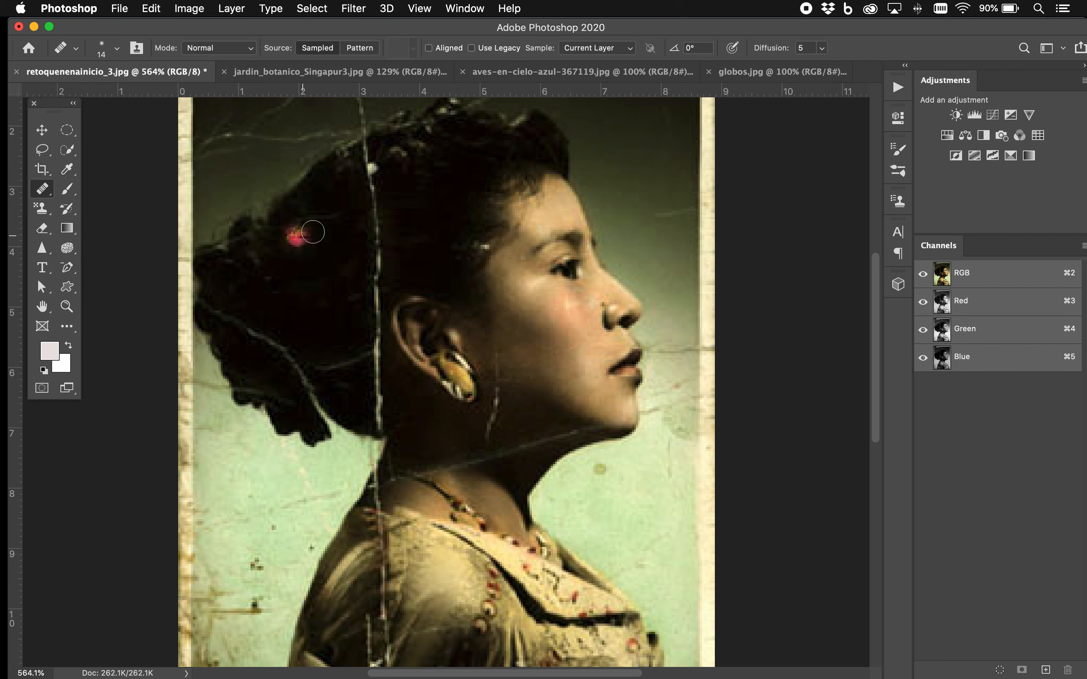
pyautogui.keyDown('alt'); pyautogui.click(313, 232); pyautogui.keyUp('alt')
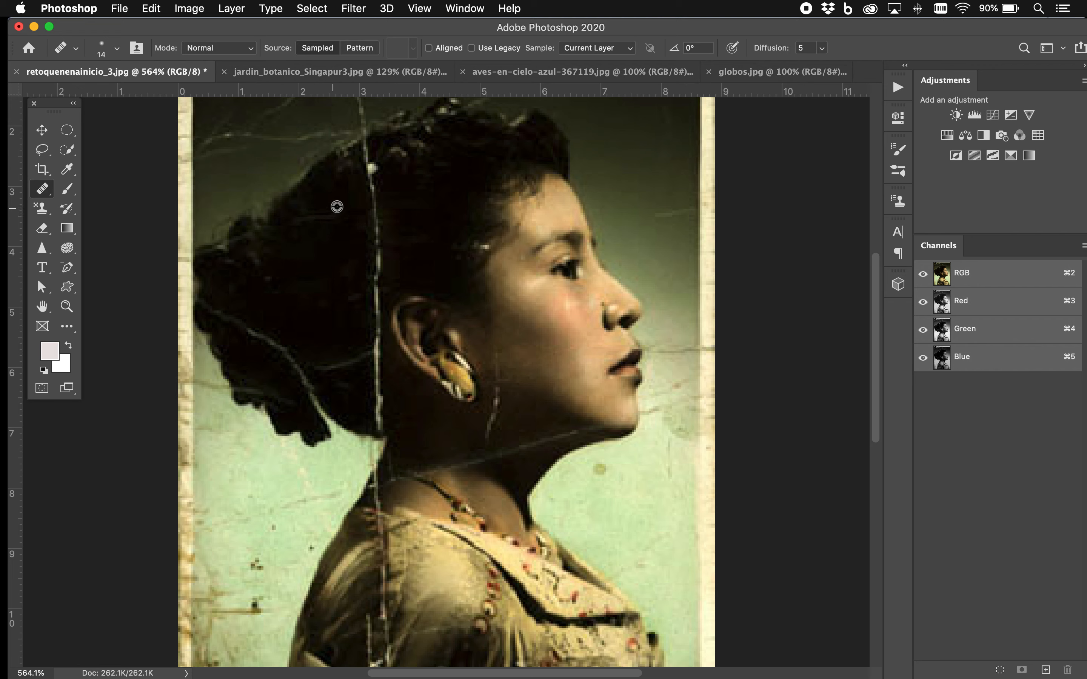
pyautogui.moveTo(371, 167); pyautogui.dragTo(376, 252)
pyautogui.moveTo(369, 156); pyautogui.dragTo(373, 271)
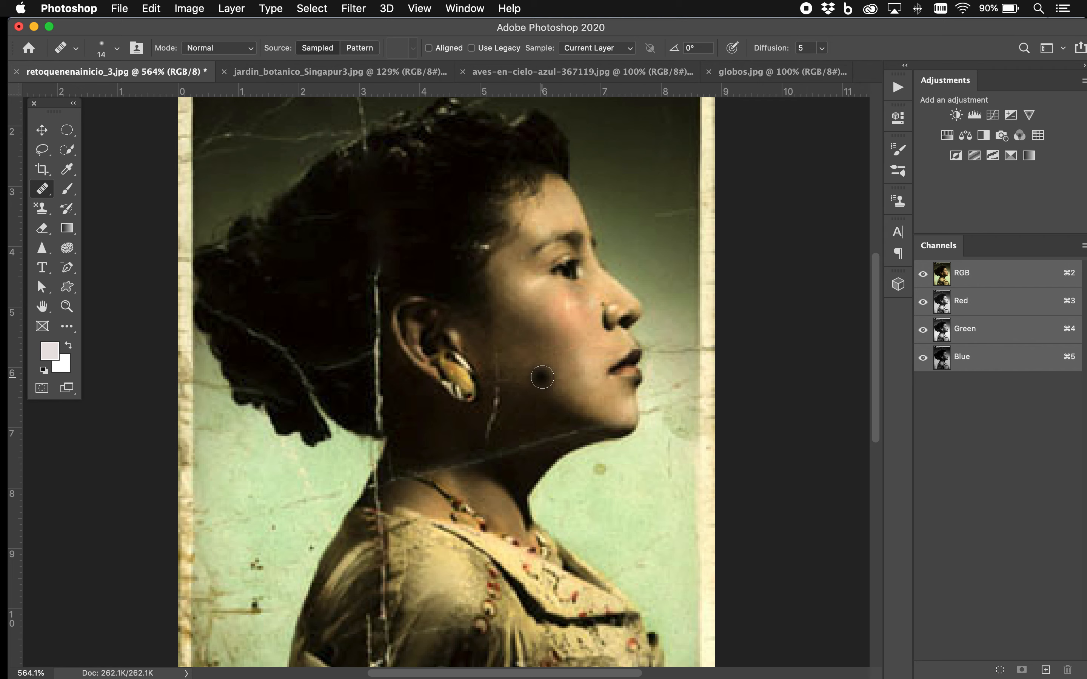
# Heal the white specks at the woman's temple and touch up the hair above her ear, sampling nearby clean areas
pyautogui.keyDown('alt'); pyautogui.click(478, 286); pyautogui.keyUp('alt')
pyautogui.click(485, 247)
pyautogui.click(486, 245)
pyautogui.click(418, 253)
pyautogui.click(430, 253)
pyautogui.scroll(-3, 419, 247)
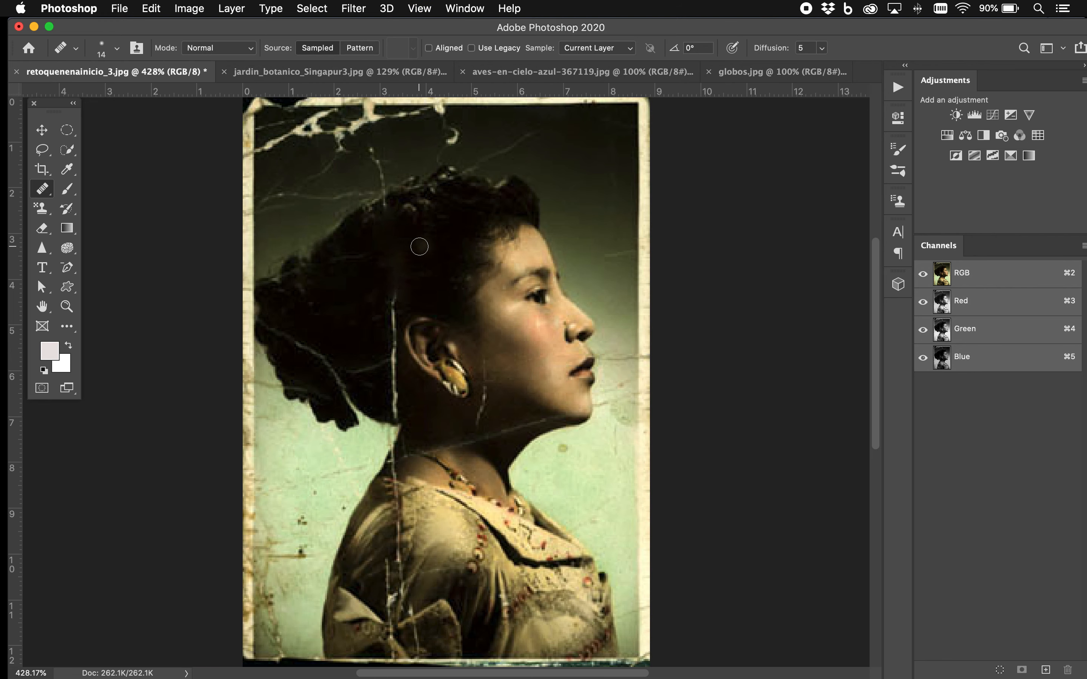
pyautogui.hscroll(-2, 419, 246)
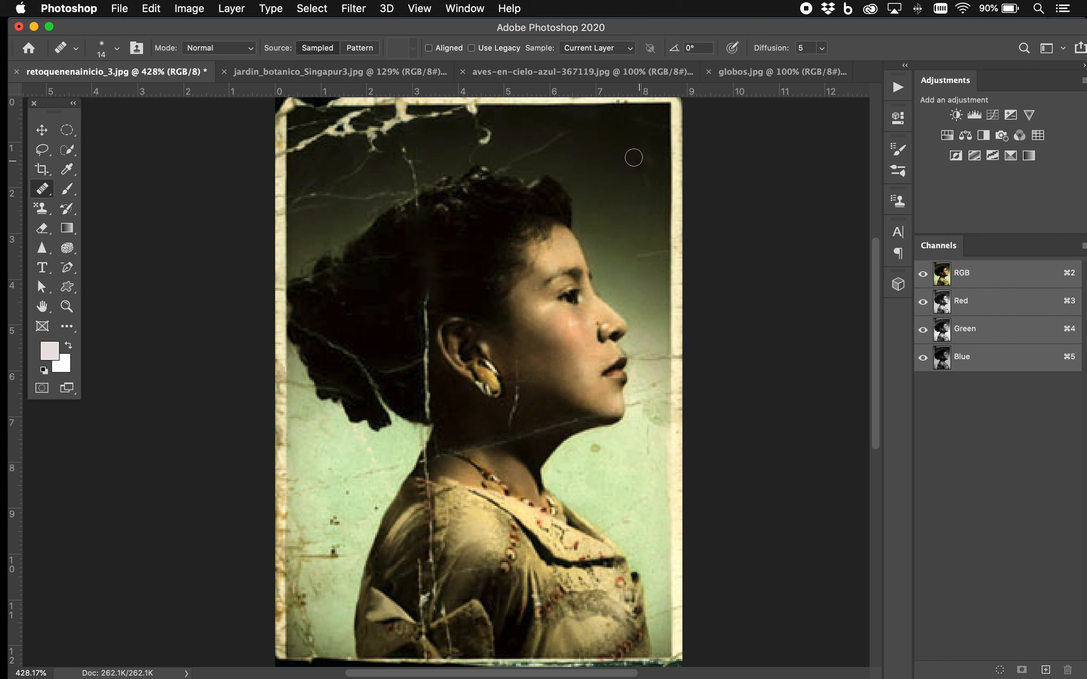
# Display the portrait document's layers
pyautogui.click(462, 6)
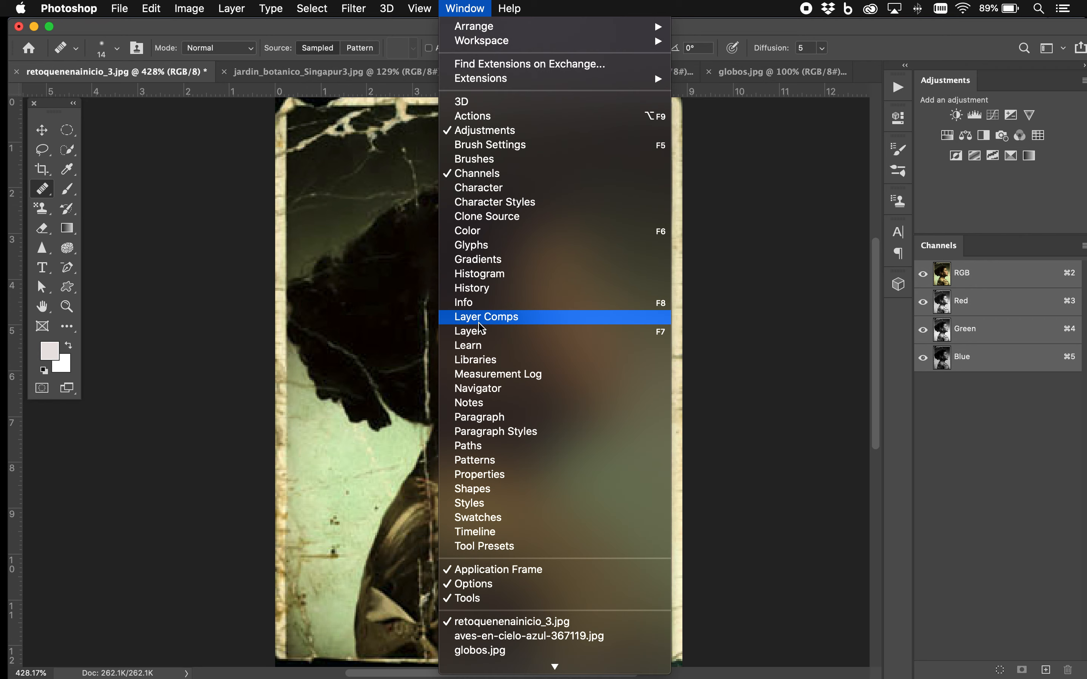
pyautogui.click(476, 334)
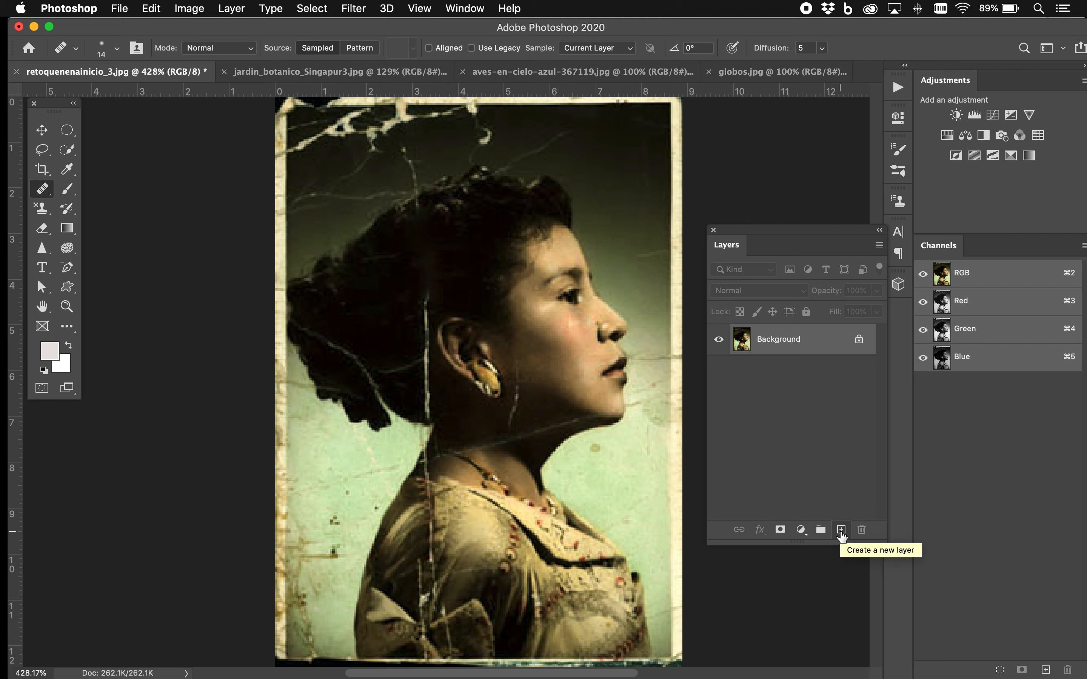
# Try a quick copy of the Background layer onto a new layer
pyautogui.moveTo(777, 347); pyautogui.dragTo(819, 343)
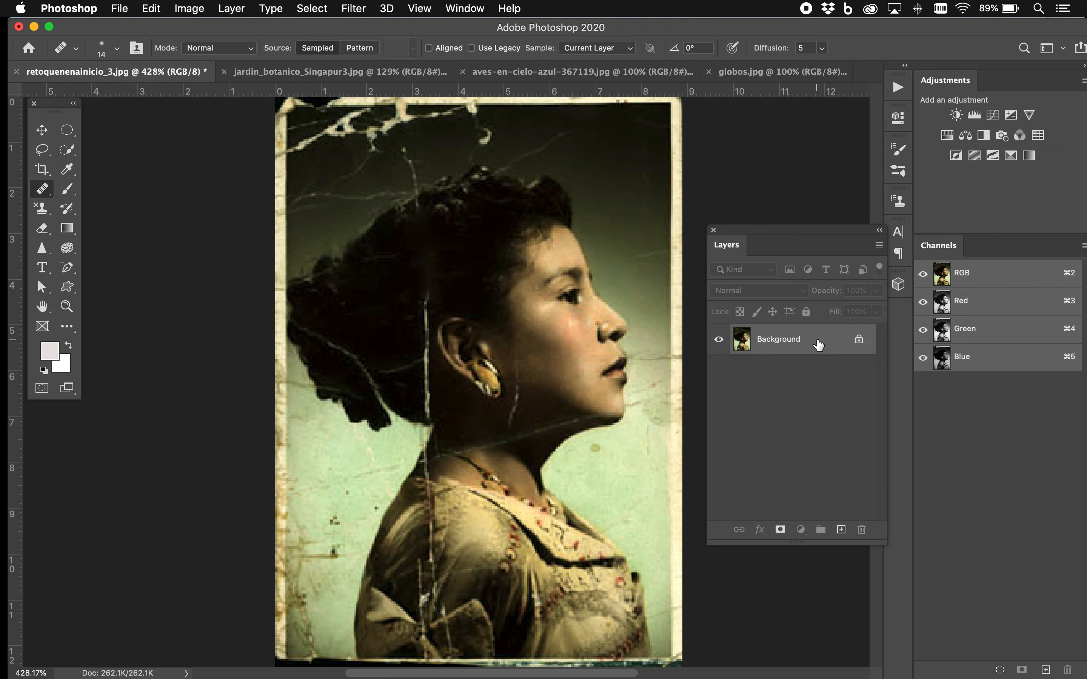
pyautogui.press('super+j')
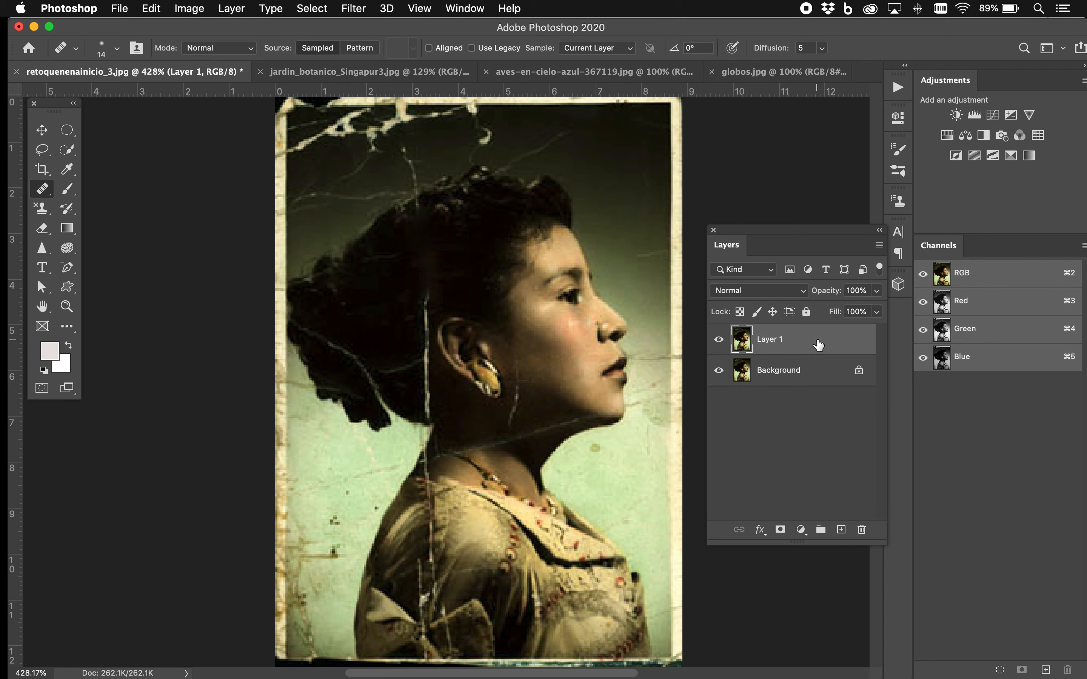
pyautogui.press('super+z')
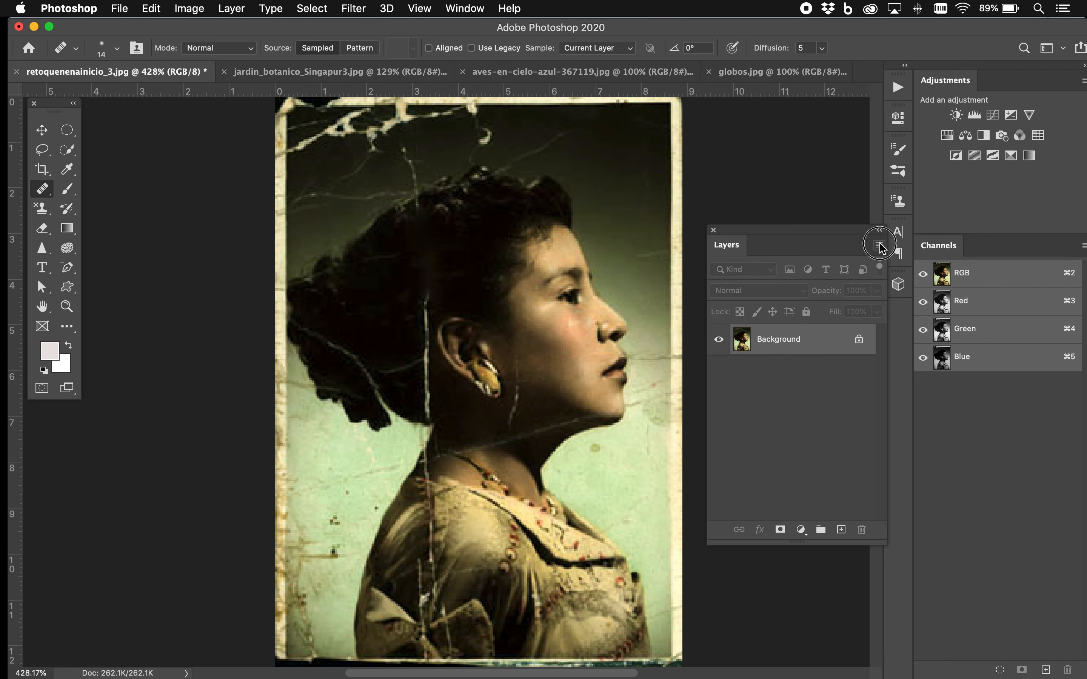
# Duplicate the Background layer within the same document under the name Background copy
pyautogui.click(880, 245)
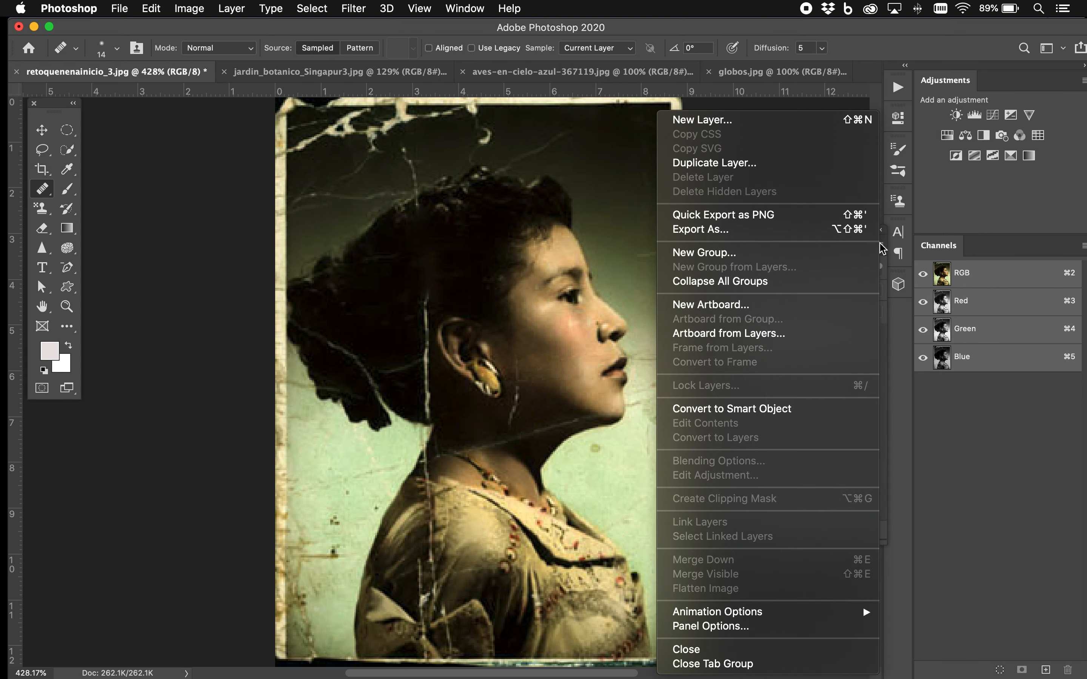
pyautogui.click(742, 166)
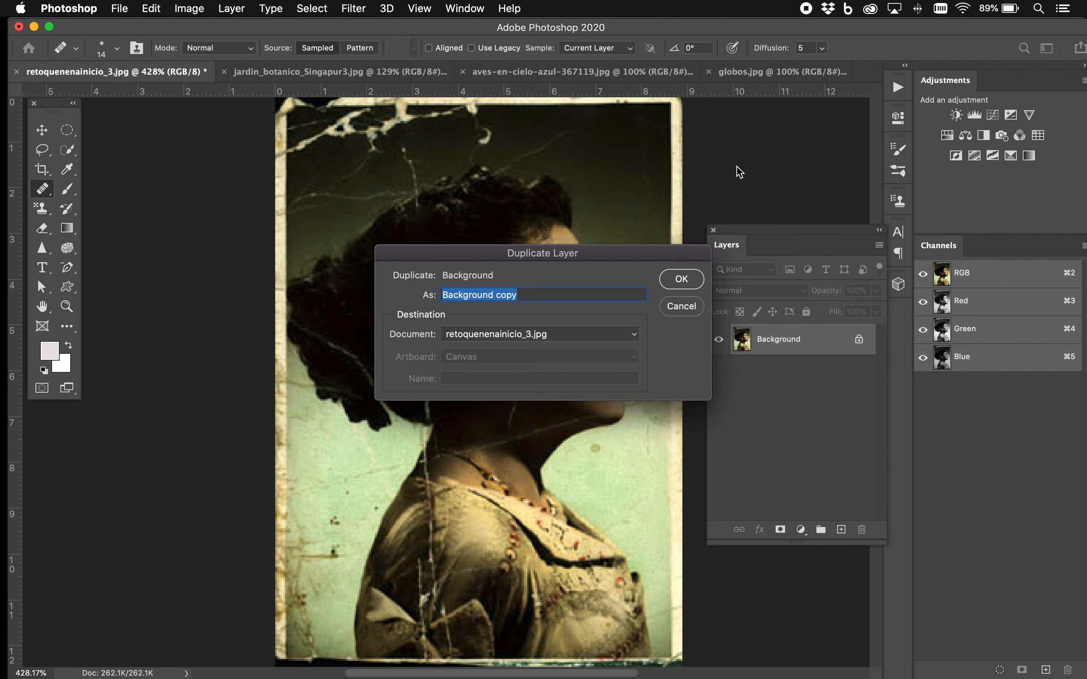
pyautogui.click(678, 280)
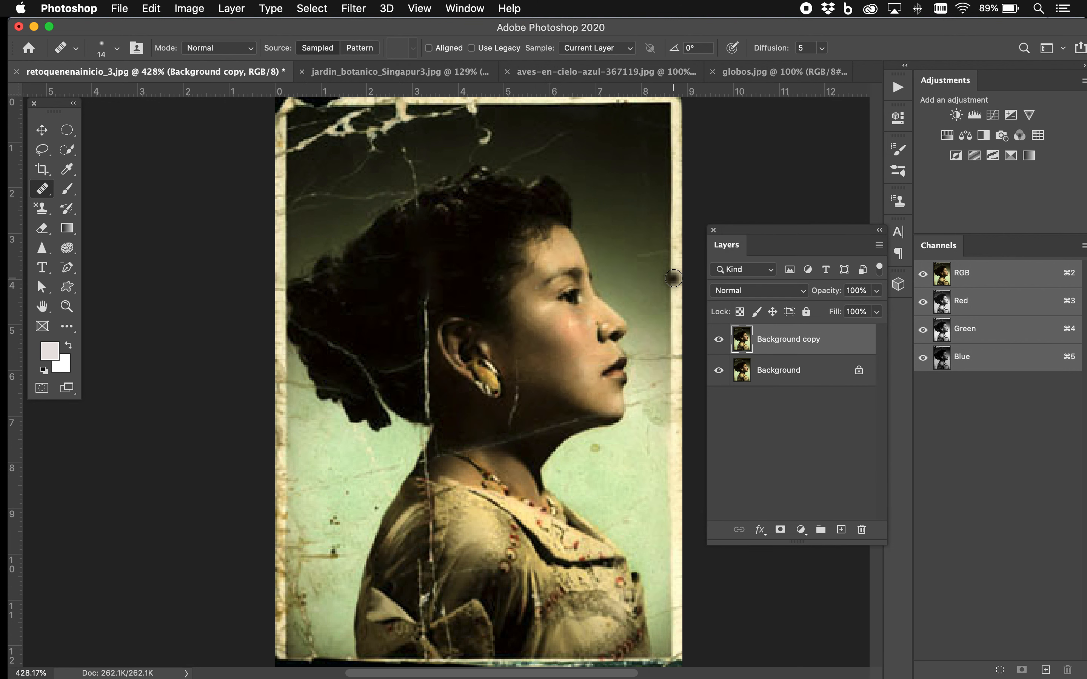
# Add a new empty layer above Background copy and hide both Background and Background copy
pyautogui.click(718, 371)
pyautogui.click(841, 530)
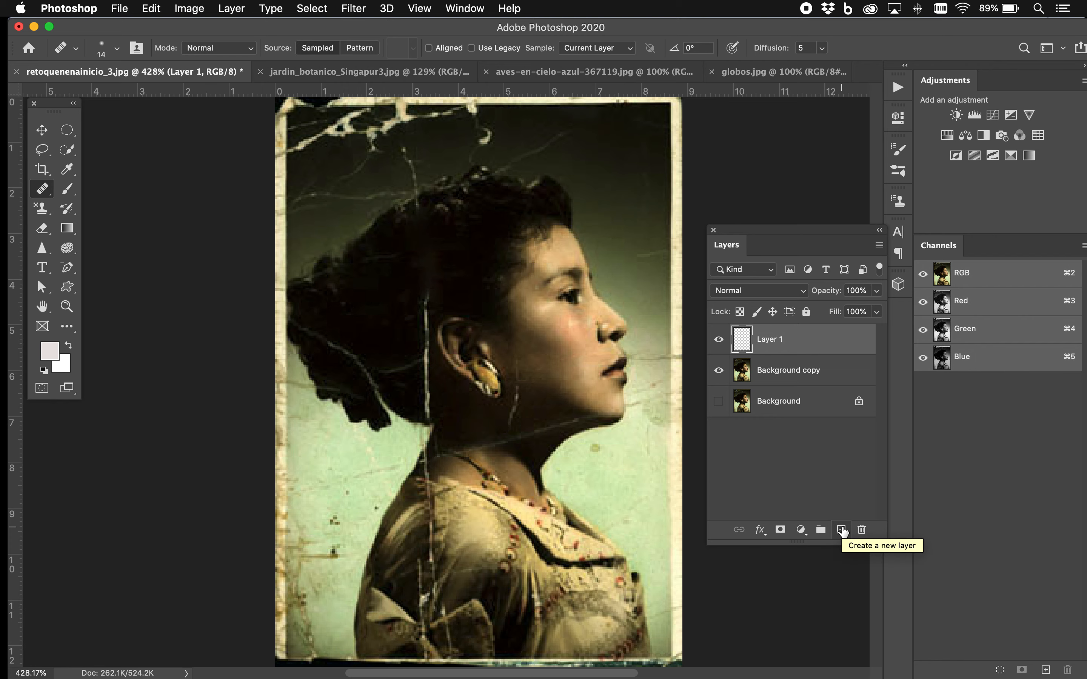
pyautogui.click(718, 370)
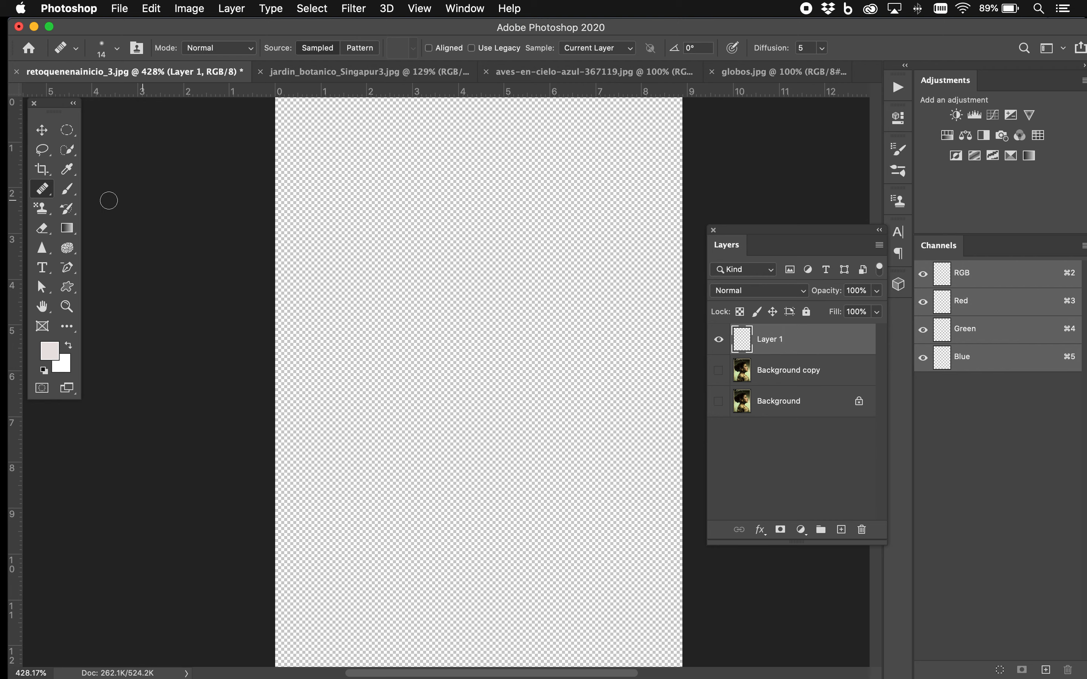
# Activate the Gradient tool and choose the black-to-white preset from the Basics group, enlarging the preset list to show all groups
pyautogui.click(68, 231)
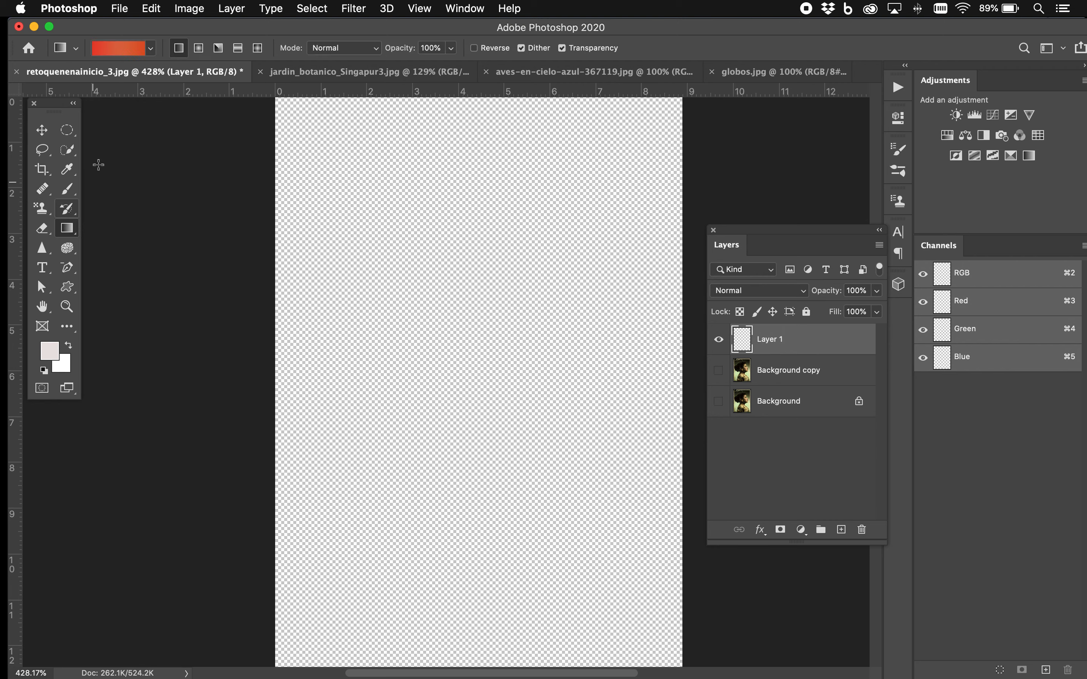
pyautogui.click(151, 48)
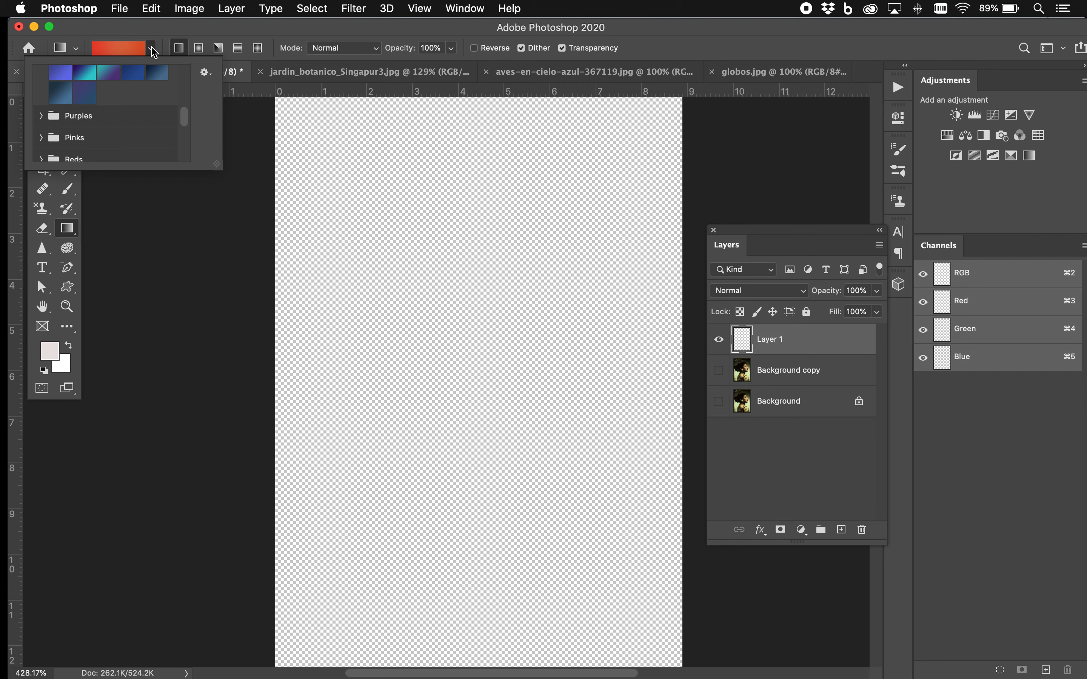
pyautogui.moveTo(183, 115); pyautogui.dragTo(184, 70)
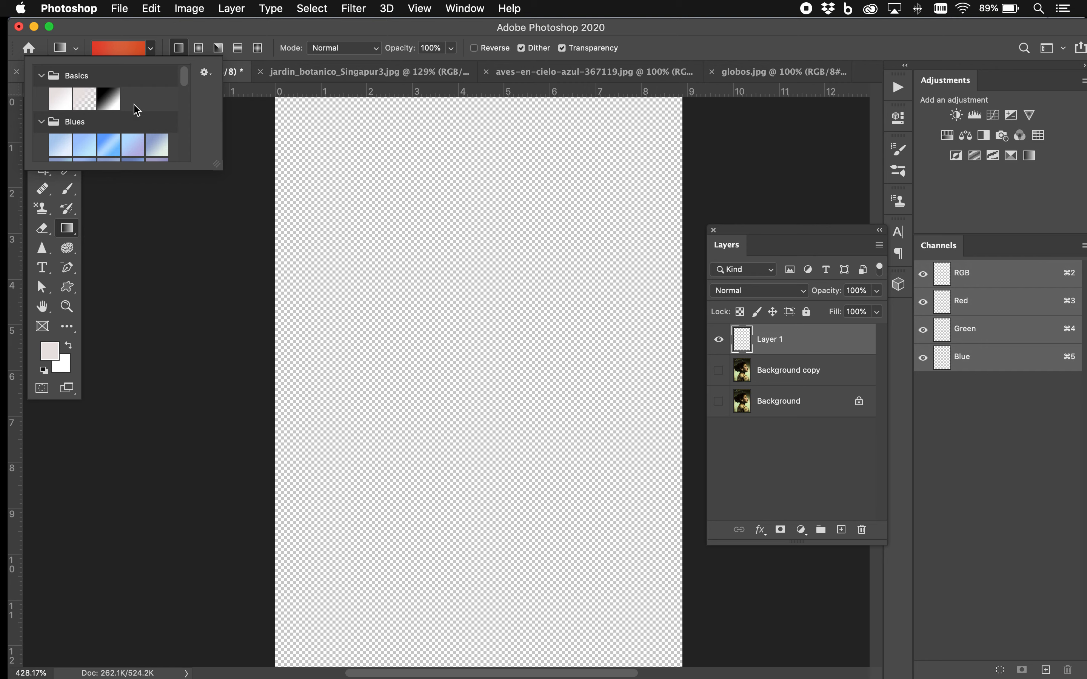
pyautogui.click(41, 121)
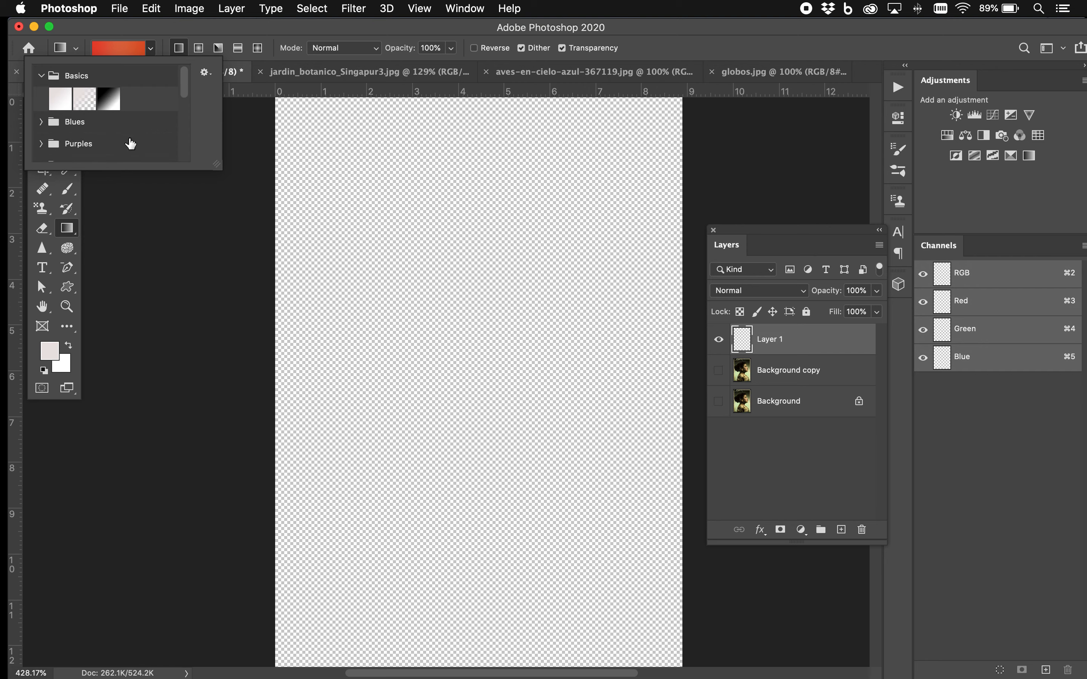
pyautogui.scroll(-10, 130, 143)
pyautogui.moveTo(218, 169); pyautogui.dragTo(257, 454)
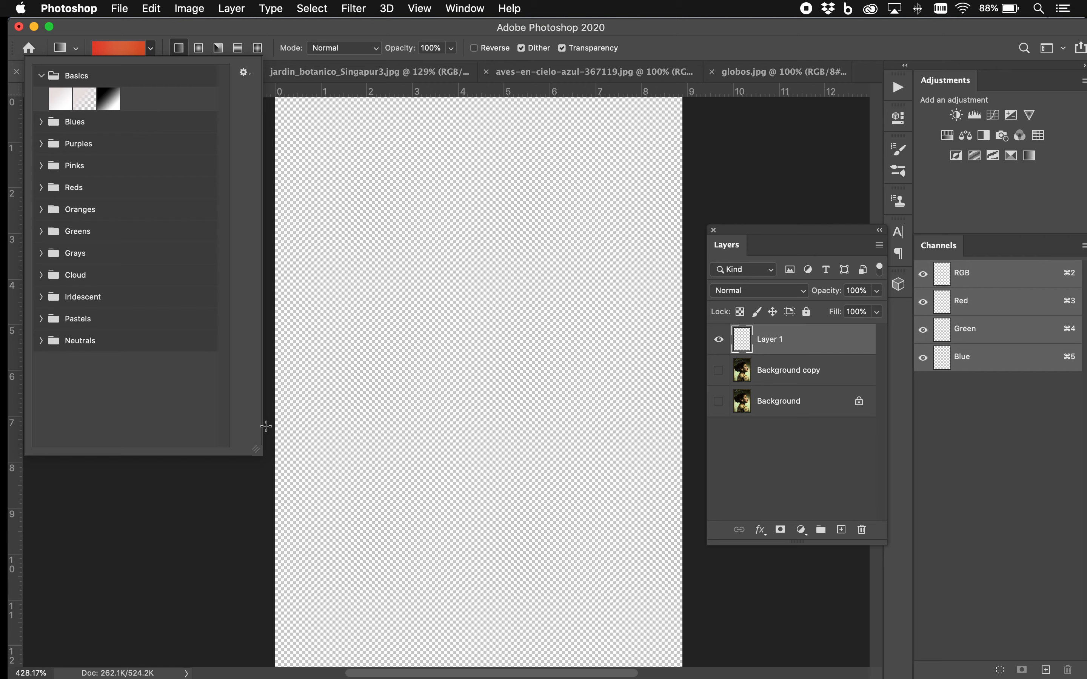
pyautogui.click(109, 100)
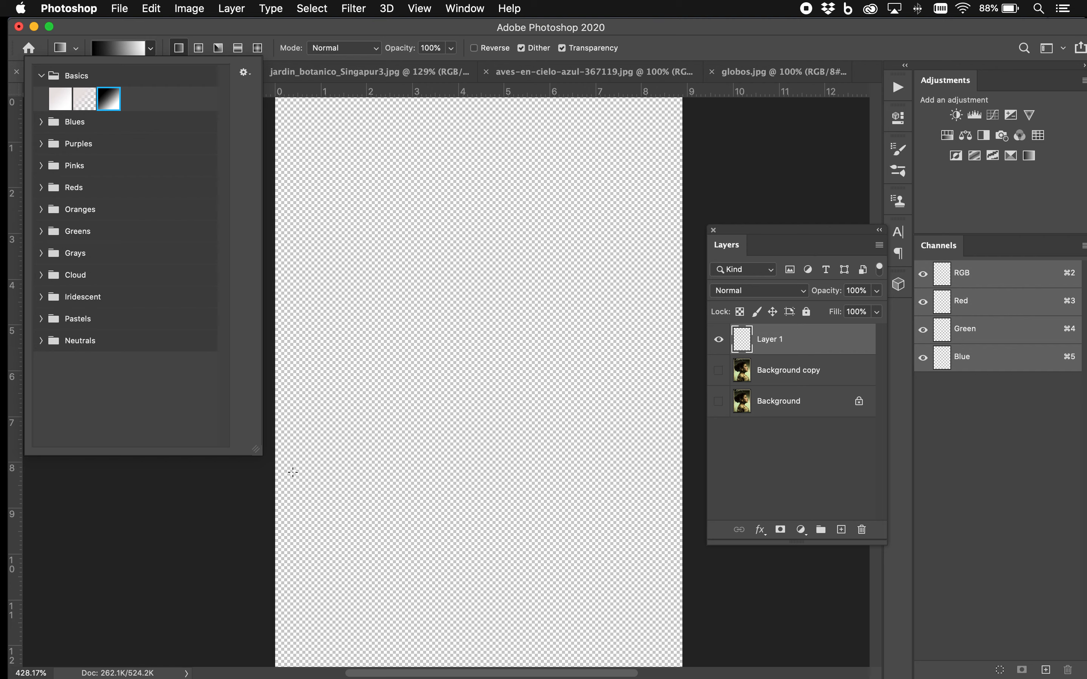
pyautogui.click(227, 495)
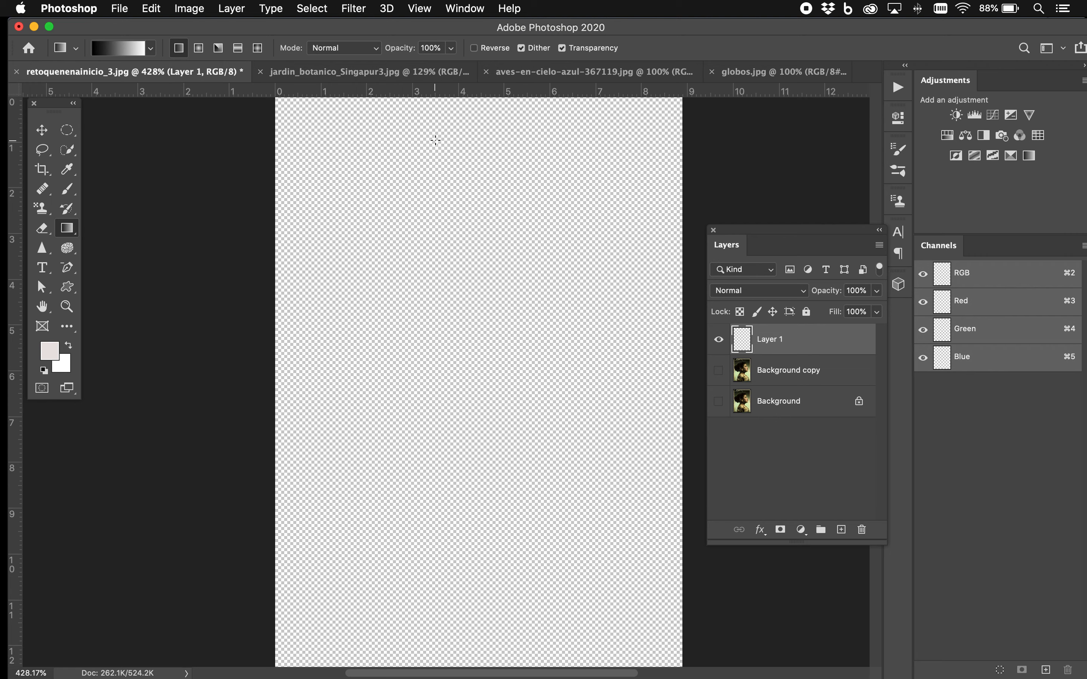
# Draw several linear black-to-white gradients on Layer 1 in different directions and lengths, ending with a long vertical blend from black down to white
pyautogui.moveTo(432, 134); pyautogui.dragTo(438, 351)
pyautogui.moveTo(574, 413); pyautogui.dragTo(382, 259)
pyautogui.moveTo(611, 217); pyautogui.dragTo(508, 357)
pyautogui.moveTo(413, 177); pyautogui.dragTo(437, 361)
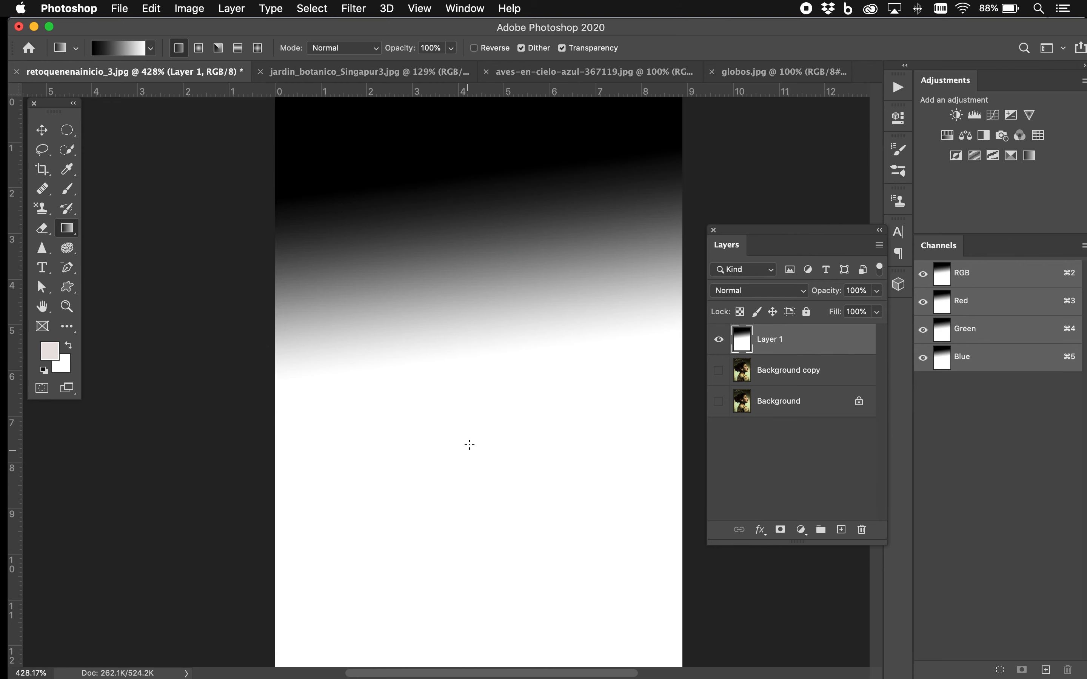
pyautogui.moveTo(438, 260); pyautogui.dragTo(439, 278)
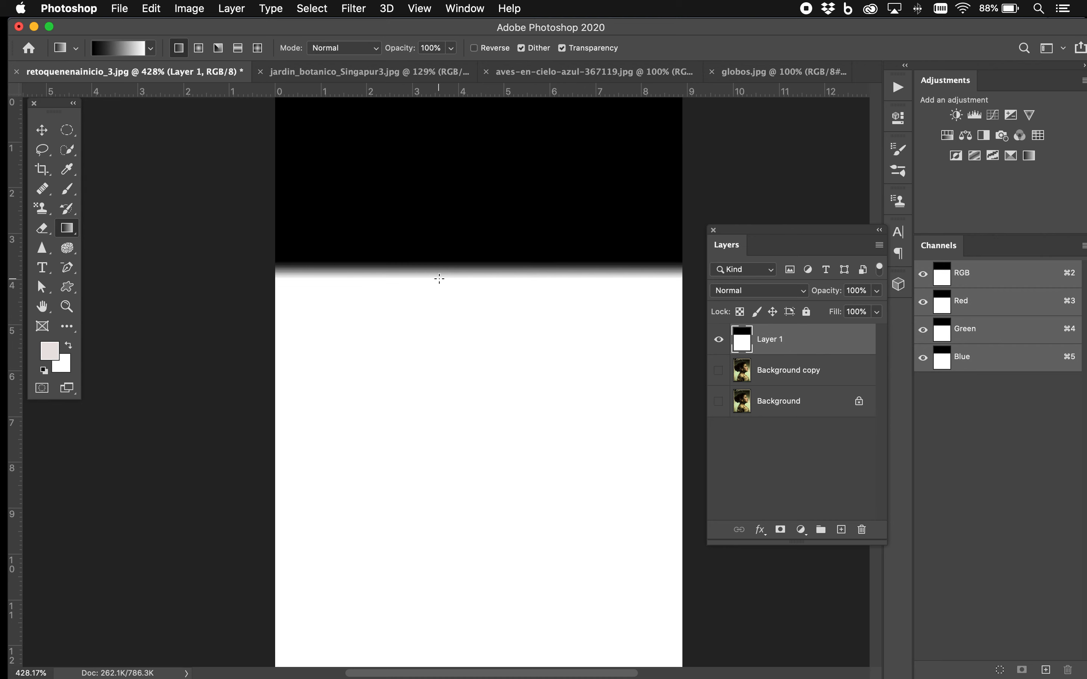
pyautogui.moveTo(447, 207); pyautogui.dragTo(452, 590)
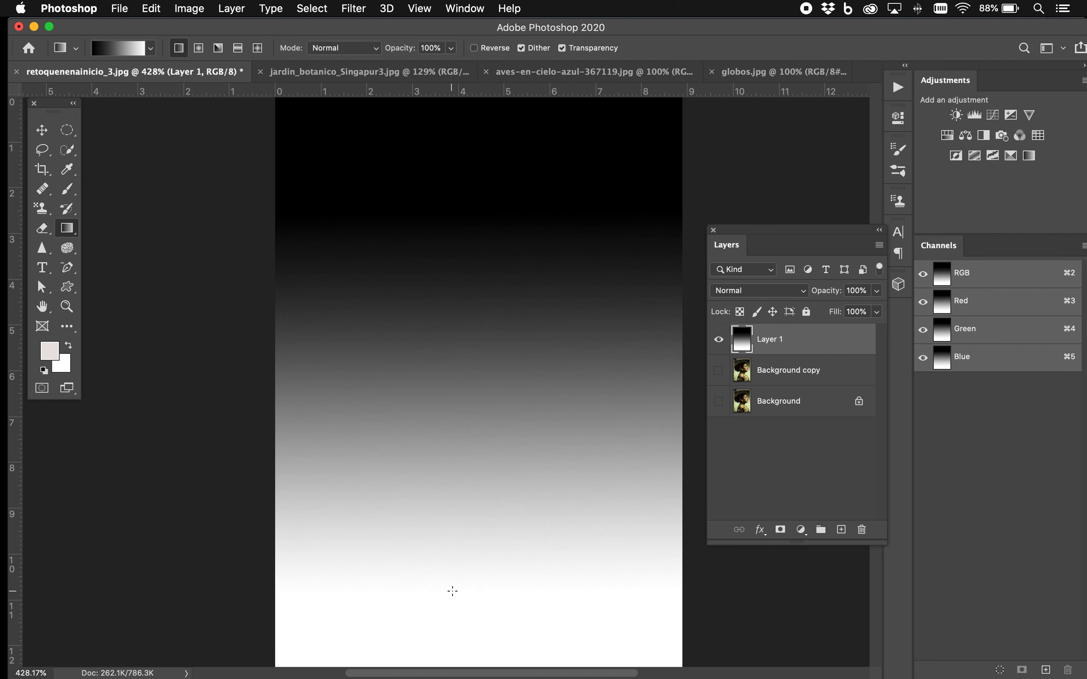
# Switch to the Radial Gradient style and draw a black-to-white radial gradient outward from near the middle of Layer 1
pyautogui.click(199, 50)
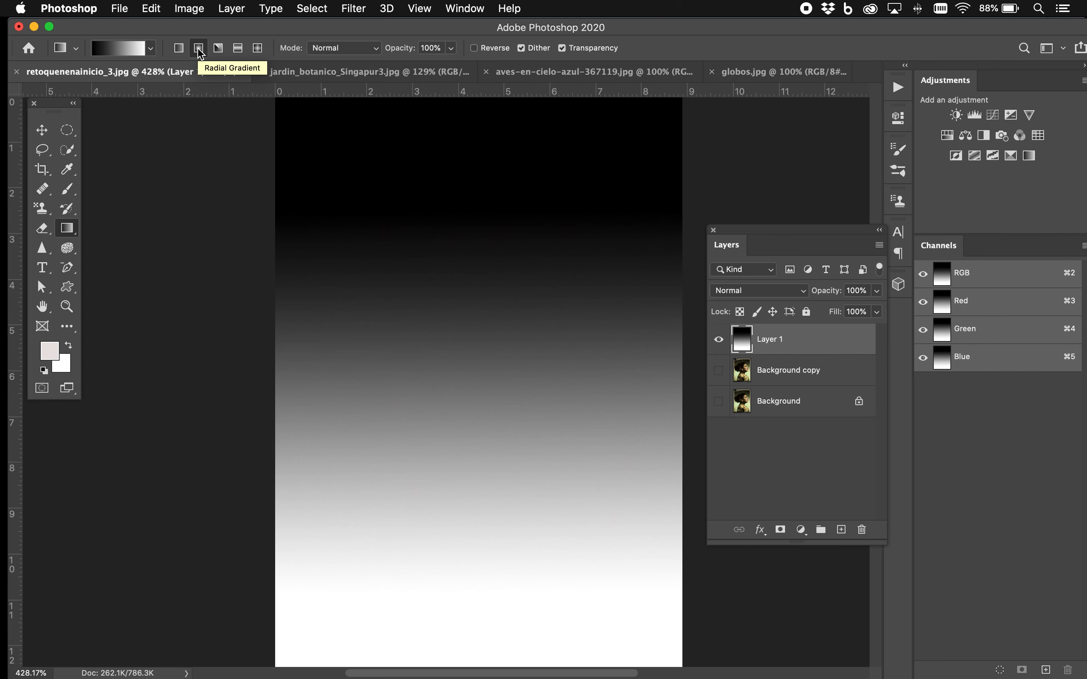
pyautogui.moveTo(470, 332); pyautogui.dragTo(387, 208)
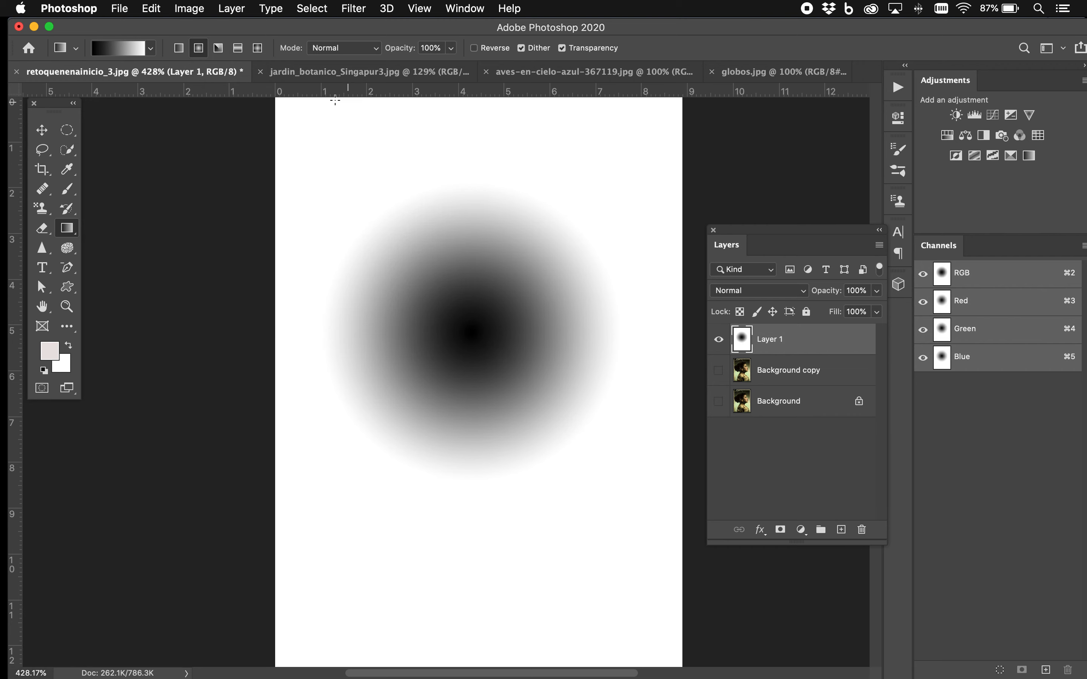
pyautogui.click(151, 49)
pyautogui.click(152, 49)
# Set the foreground colour to white and the background to black, and redraw a larger radial gradient from the upper-left part of Layer 1
pyautogui.click(43, 371)
pyautogui.moveTo(535, 315); pyautogui.dragTo(544, 453)
pyautogui.click(68, 344)
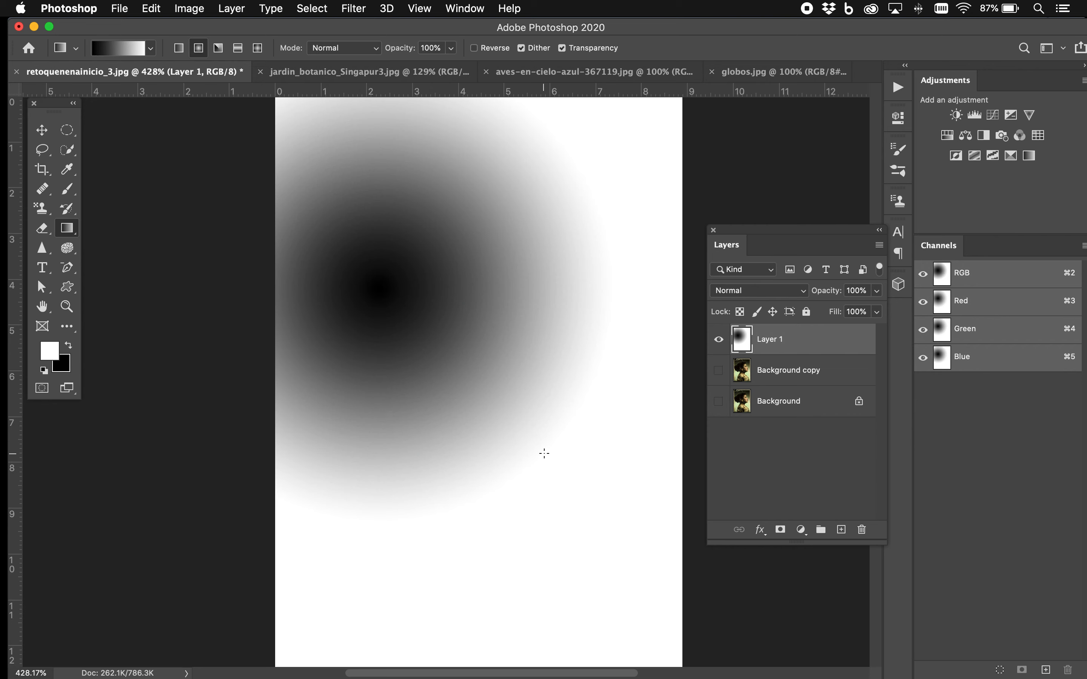
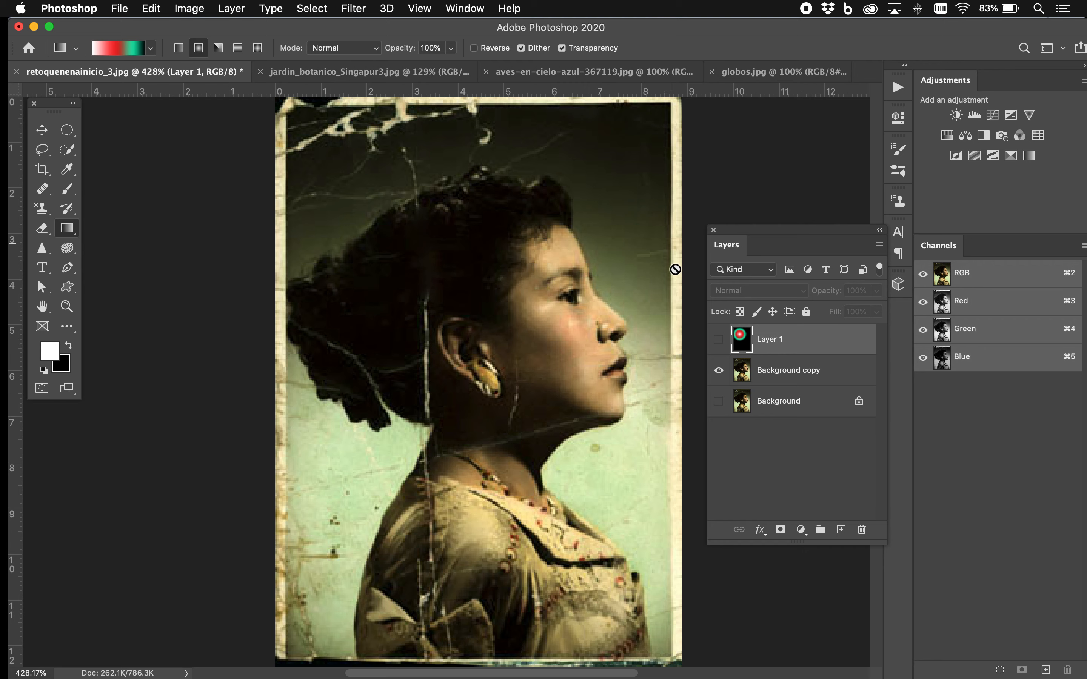
# On Background copy, sample near-black from the upper backdrop as the foreground colour and light green from the lower backdrop as the background colour
pyautogui.click(784, 370)
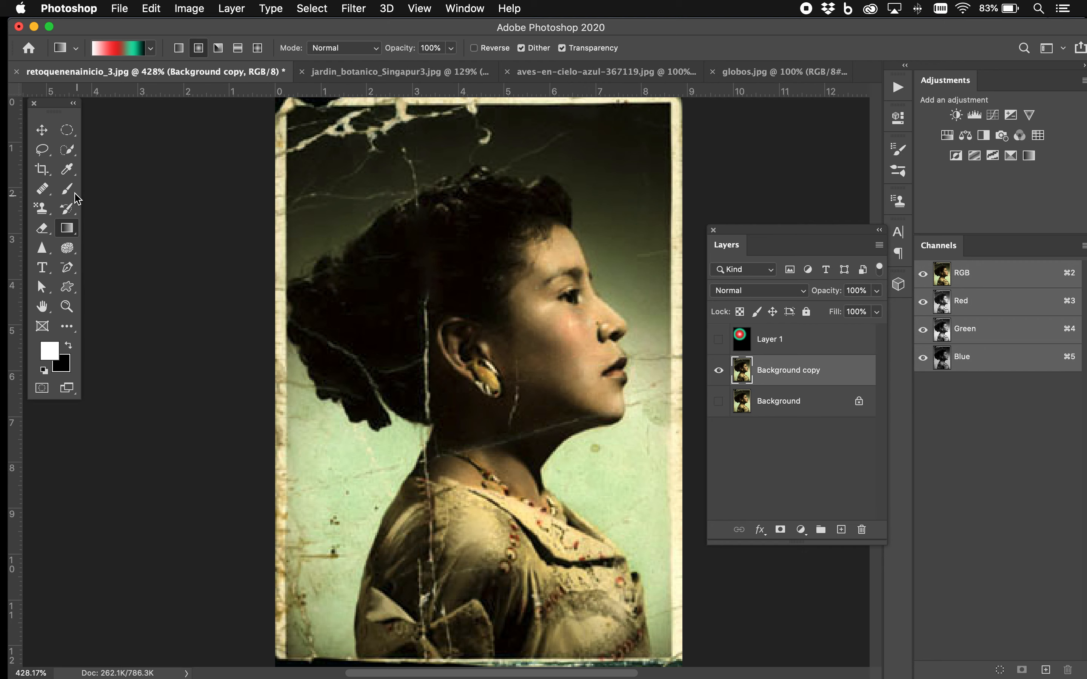
pyautogui.click(72, 172)
pyautogui.click(612, 120)
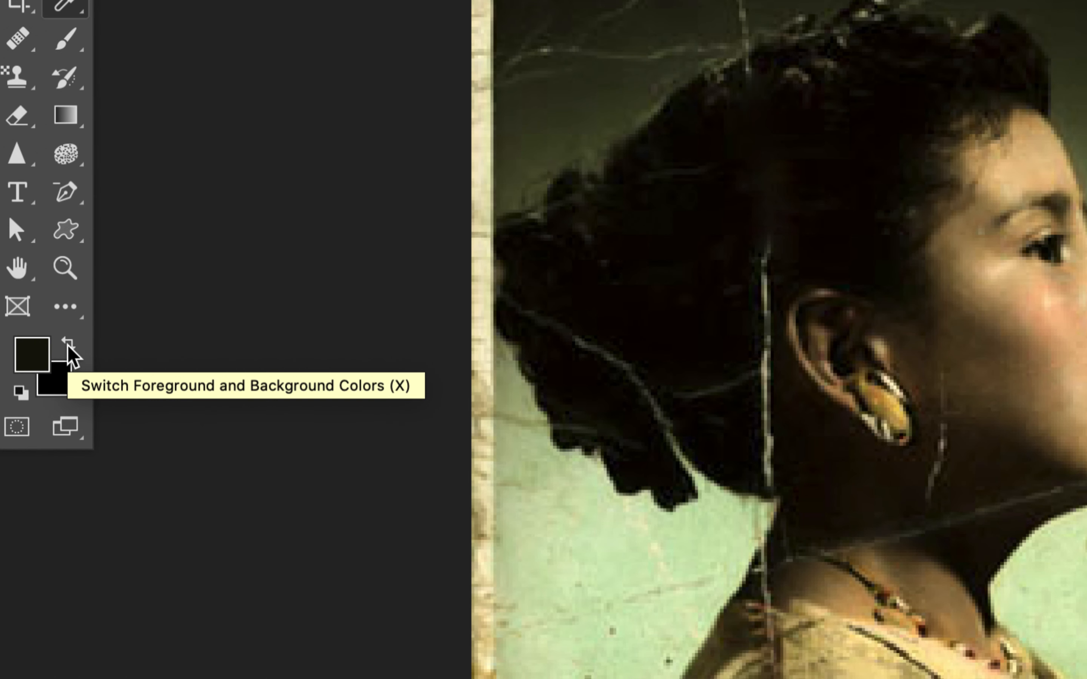
pyautogui.click(68, 347)
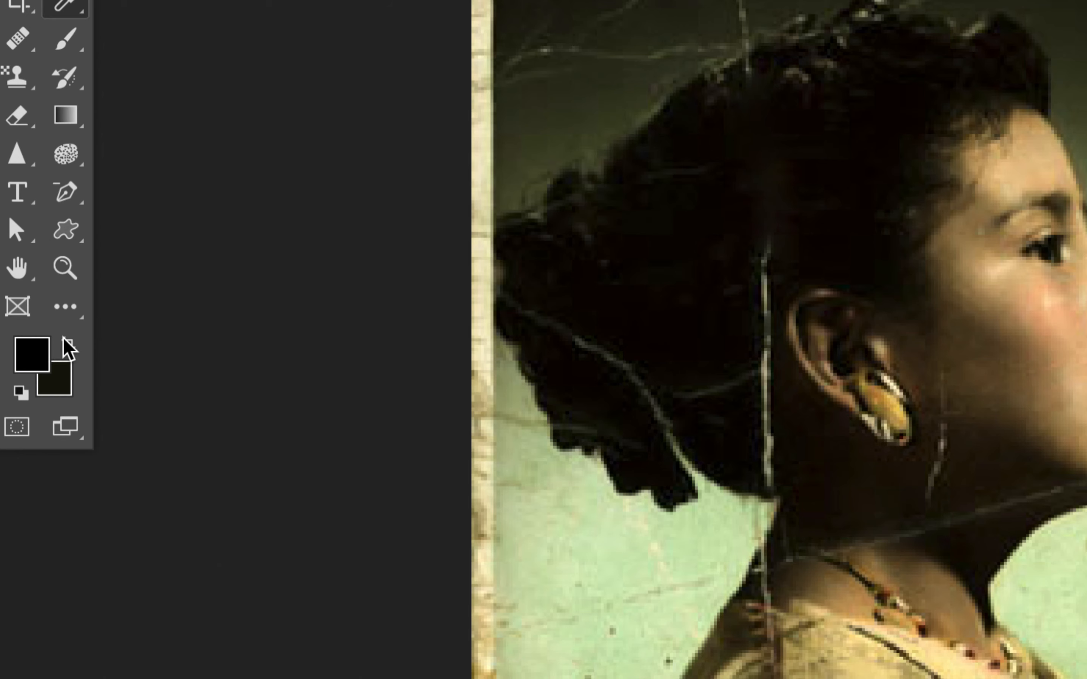
pyautogui.click(628, 548)
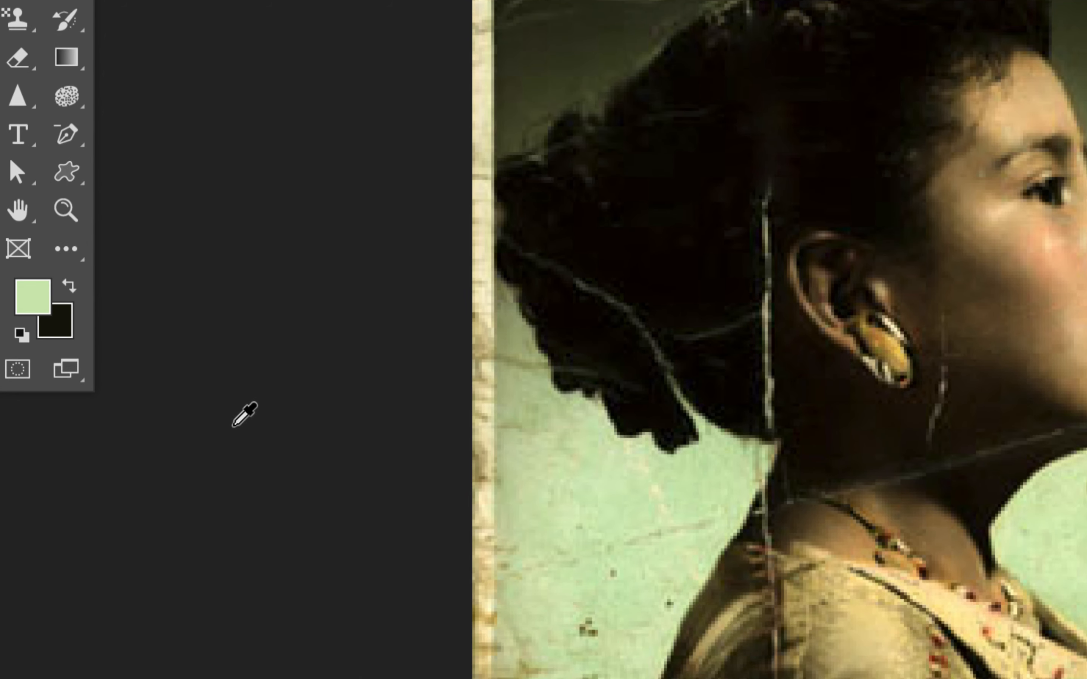
pyautogui.click(68, 283)
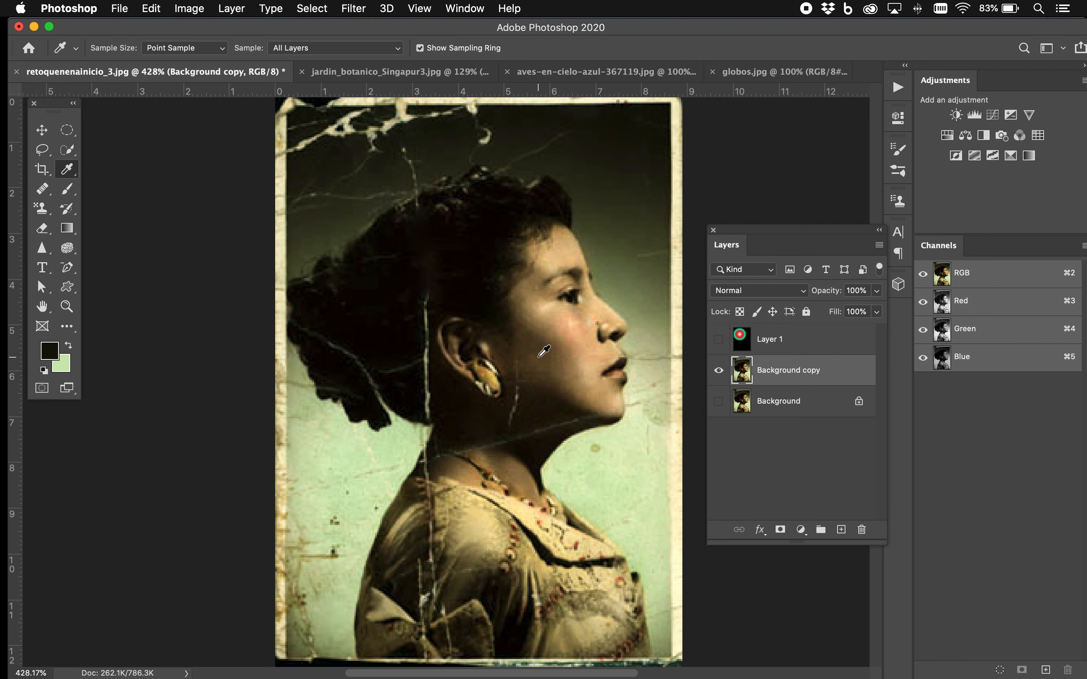
# Show Layer 1 and set the Gradient tool to Linear style with the foreground-to-background preset from the Basics group
pyautogui.click(718, 339)
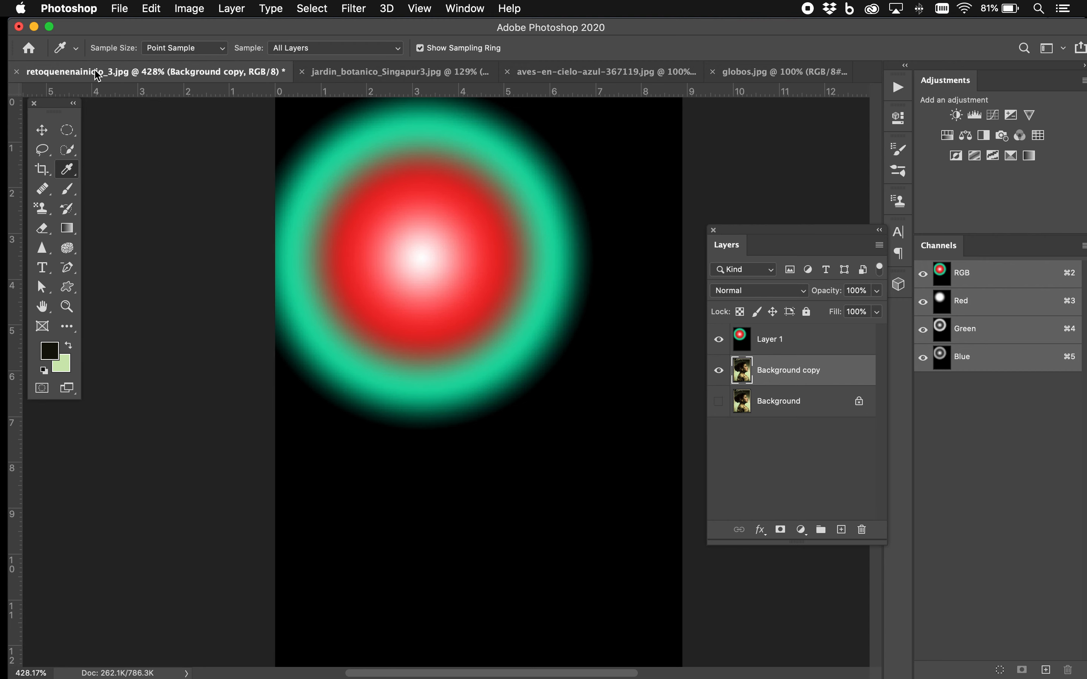
pyautogui.click(67, 230)
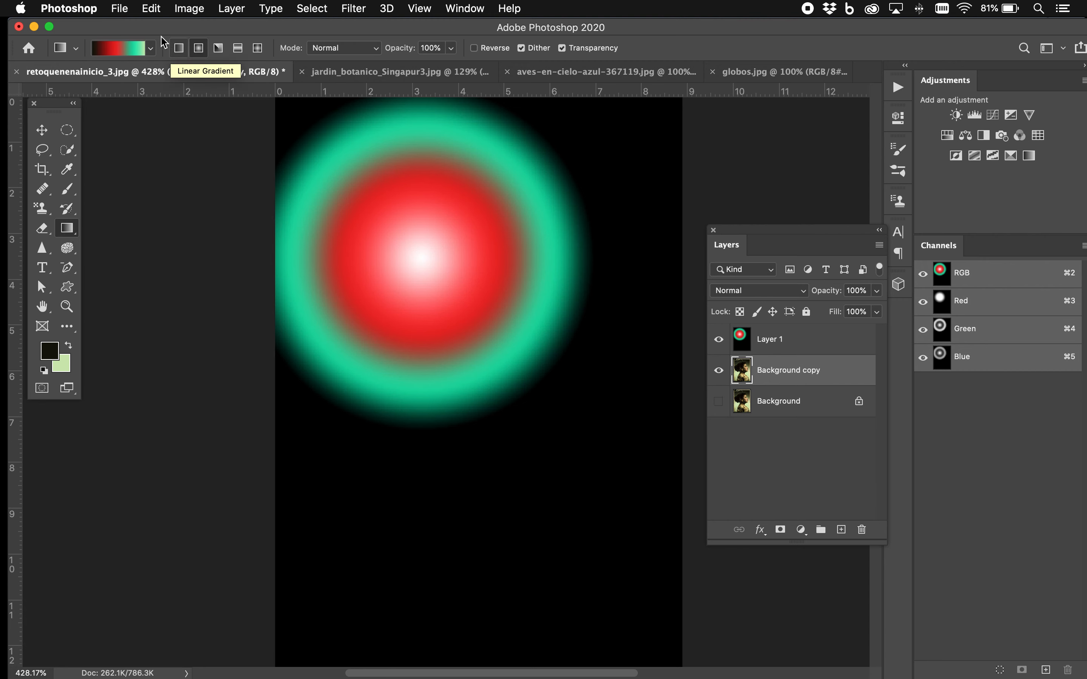
pyautogui.click(152, 47)
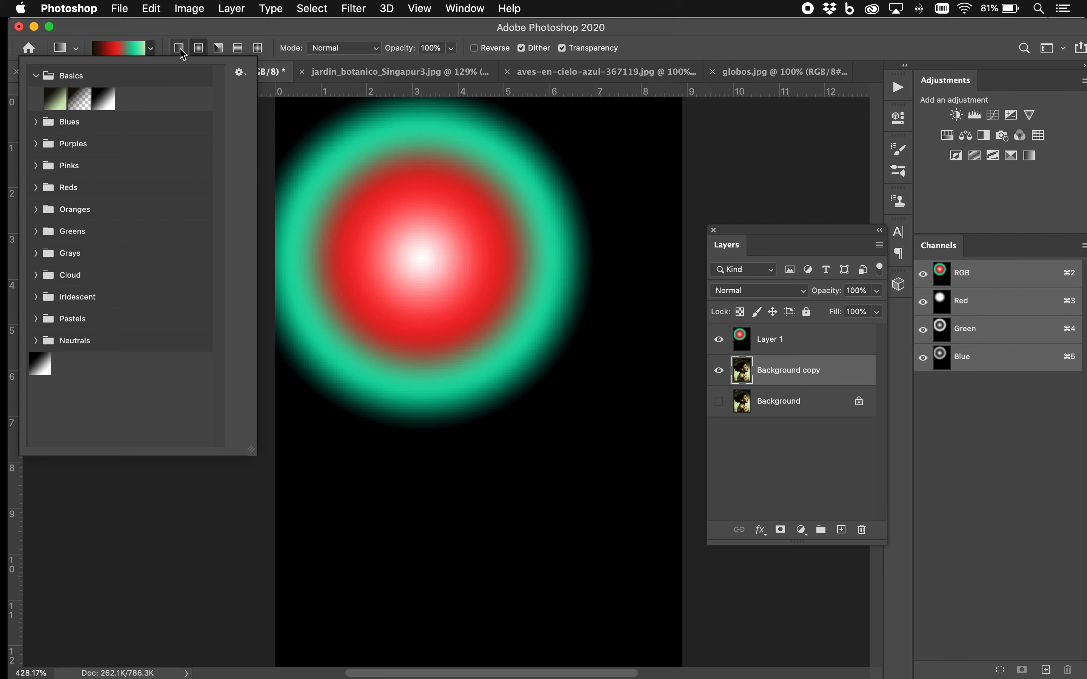
pyautogui.click(179, 47)
pyautogui.click(151, 50)
pyautogui.click(56, 100)
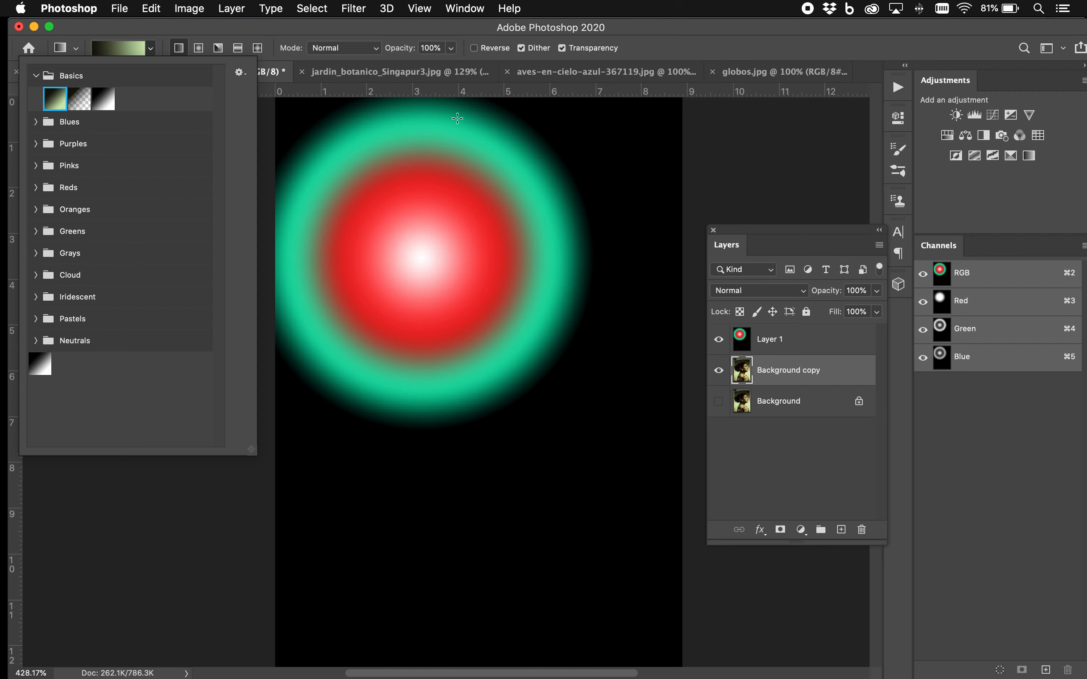
# Undo a trial gradient on Background copy and draw a vertical near-black to light green linear gradient over Layer 1
pyautogui.moveTo(457, 118); pyautogui.dragTo(463, 542)
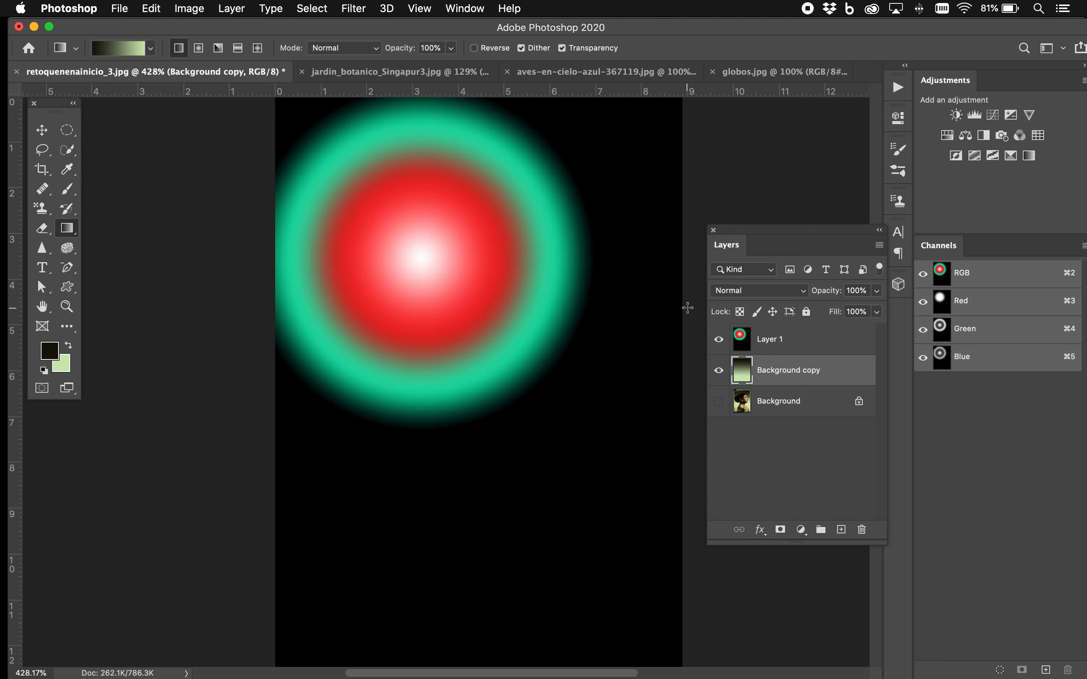
pyautogui.press('super+z')
pyautogui.click(780, 340)
pyautogui.moveTo(473, 126); pyautogui.dragTo(508, 604)
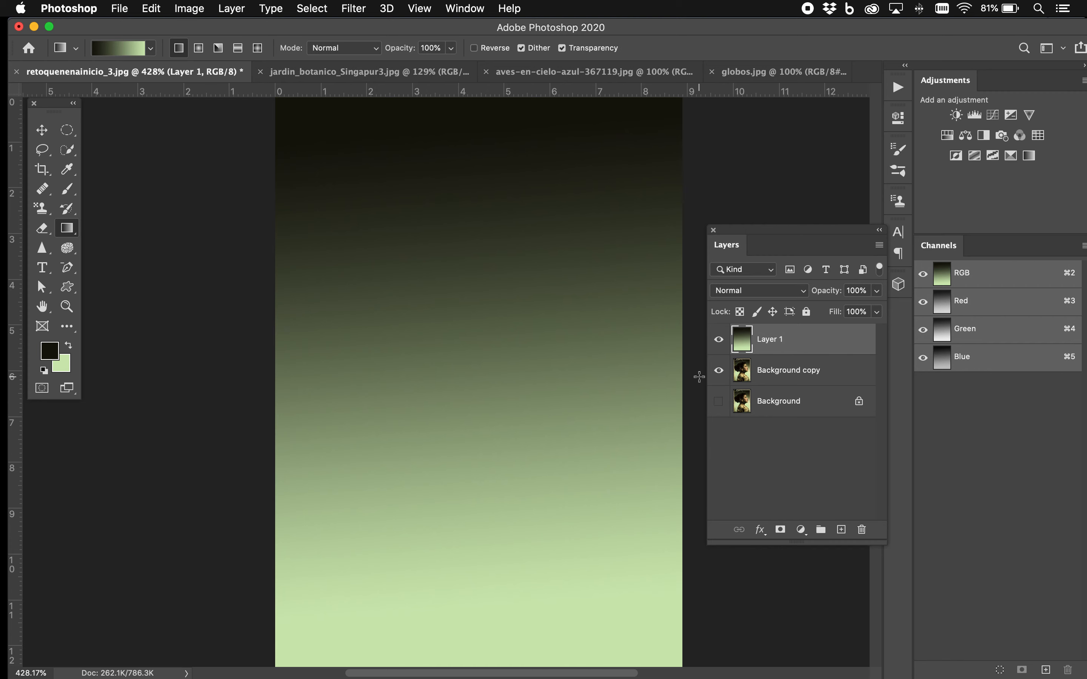
# Toggle Layer 1's visibility to compare its gradient with the portrait's backdrop, leaving the layer hidden
pyautogui.click(718, 340)
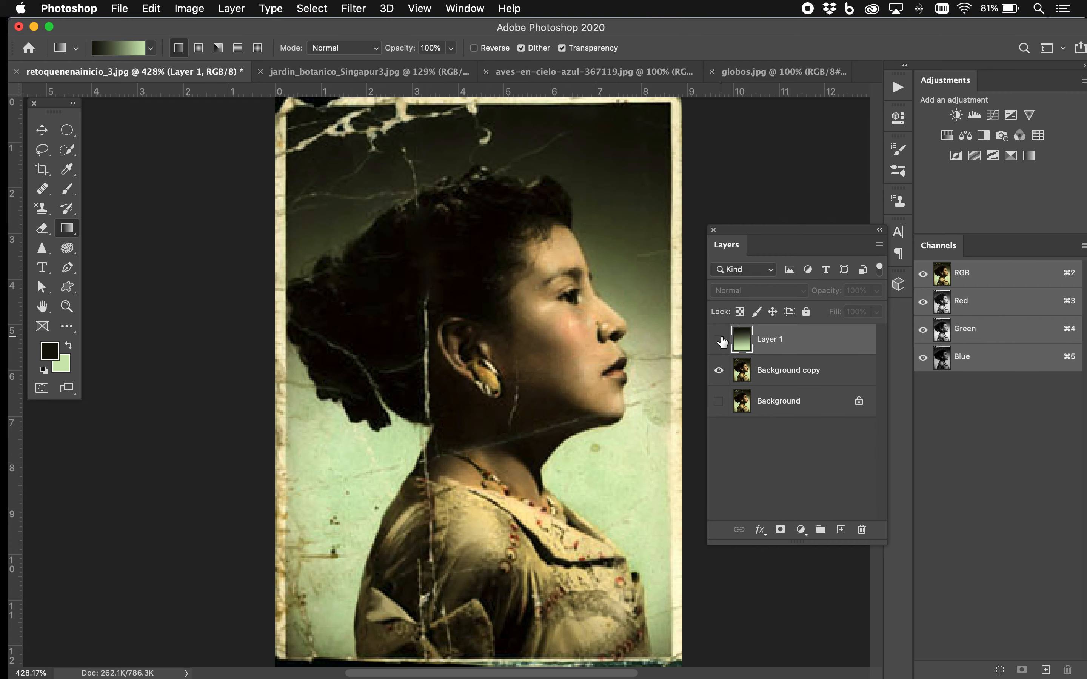
pyautogui.click(720, 341)
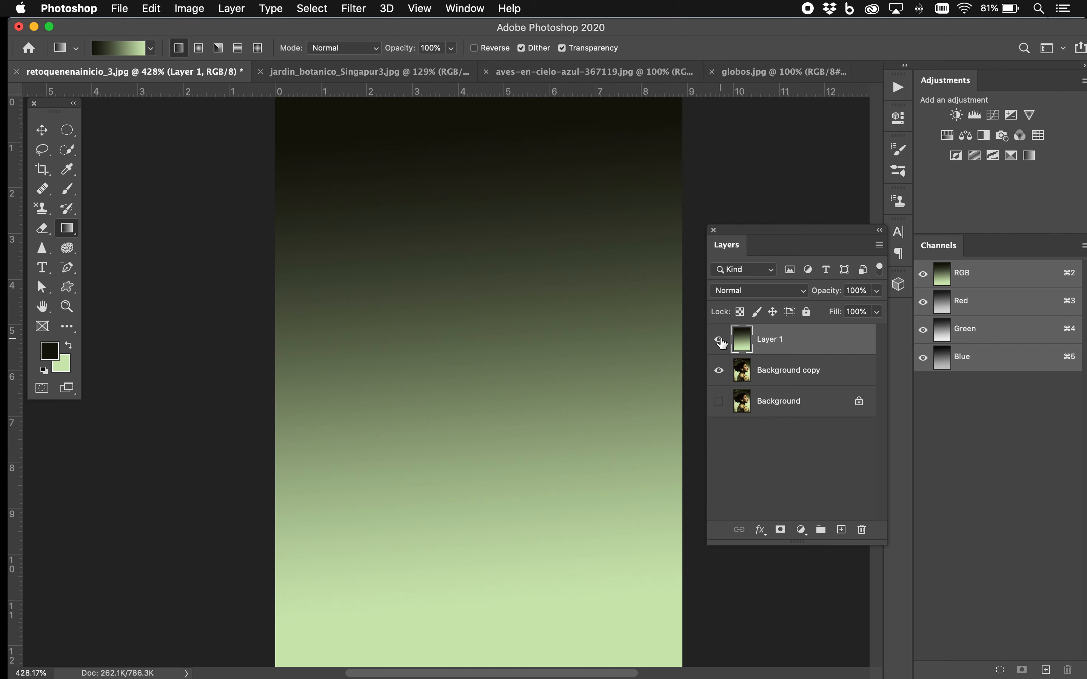
pyautogui.click(720, 341)
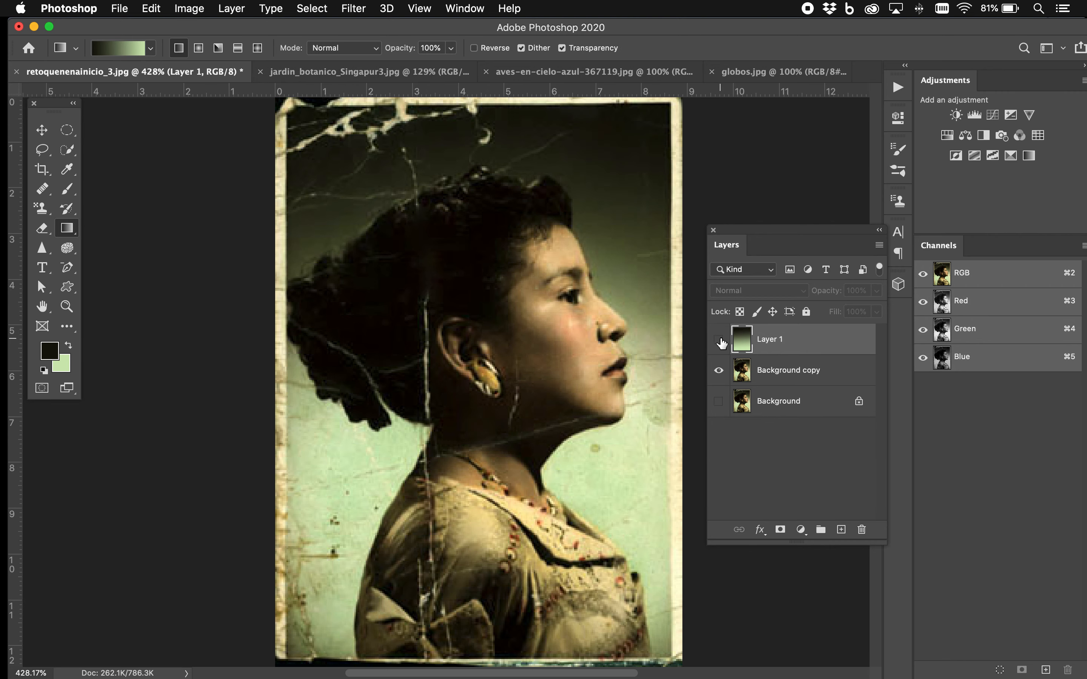
# On Background copy, start a Pen tool path at the woman's lower back and trace up past the neck to the back of her hair
pyautogui.click(781, 370)
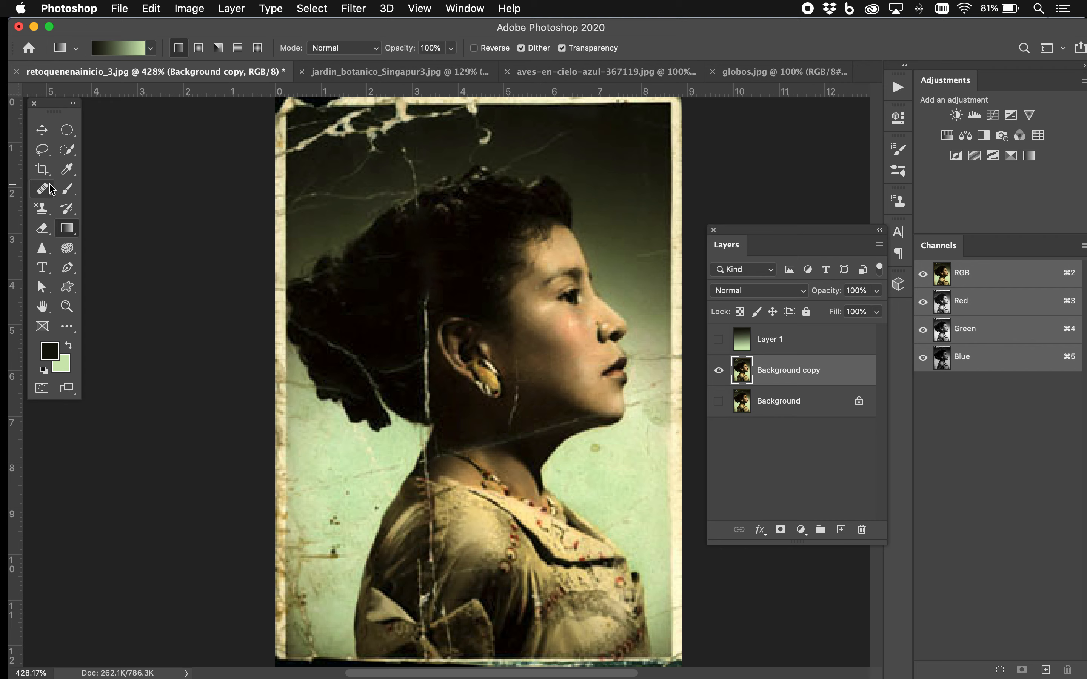
pyautogui.click(68, 268)
pyautogui.click(102, 266)
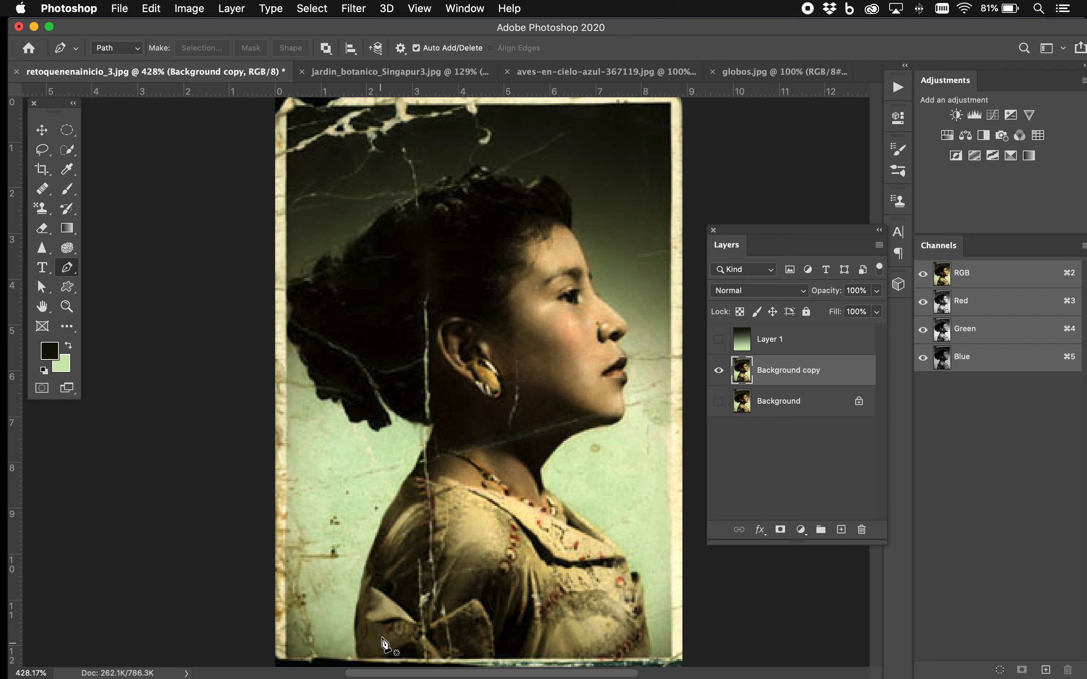
pyautogui.click(358, 649)
pyautogui.click(359, 594)
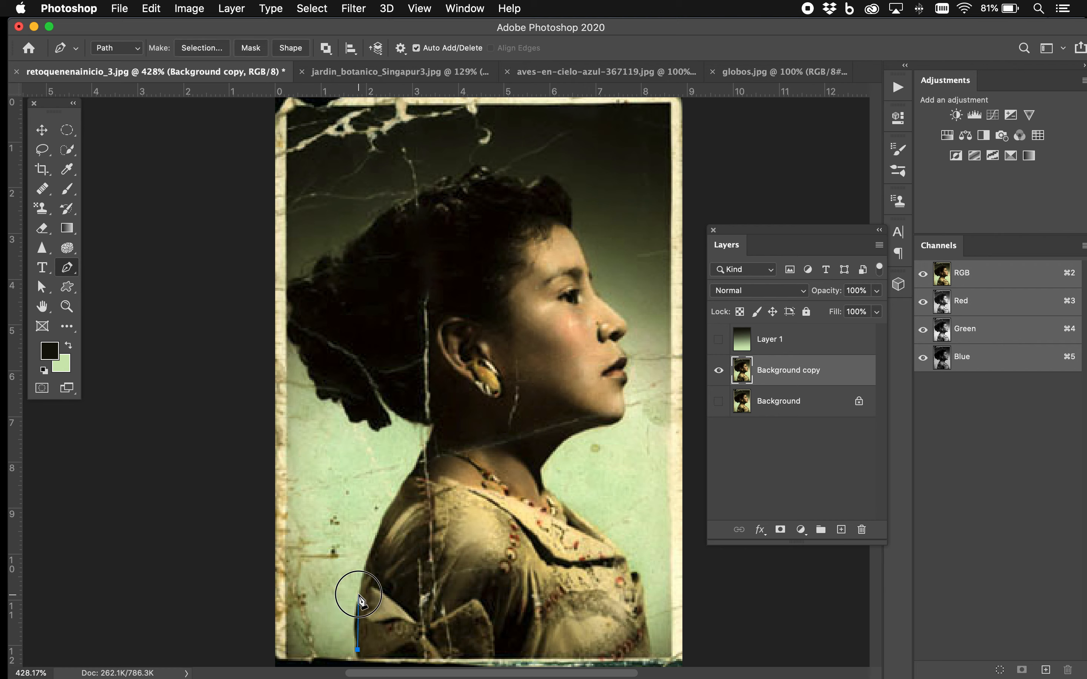
pyautogui.moveTo(373, 558); pyautogui.dragTo(386, 532)
pyautogui.click(403, 486)
pyautogui.moveTo(425, 439); pyautogui.dragTo(350, 419)
pyautogui.click(390, 411)
pyautogui.click(311, 368)
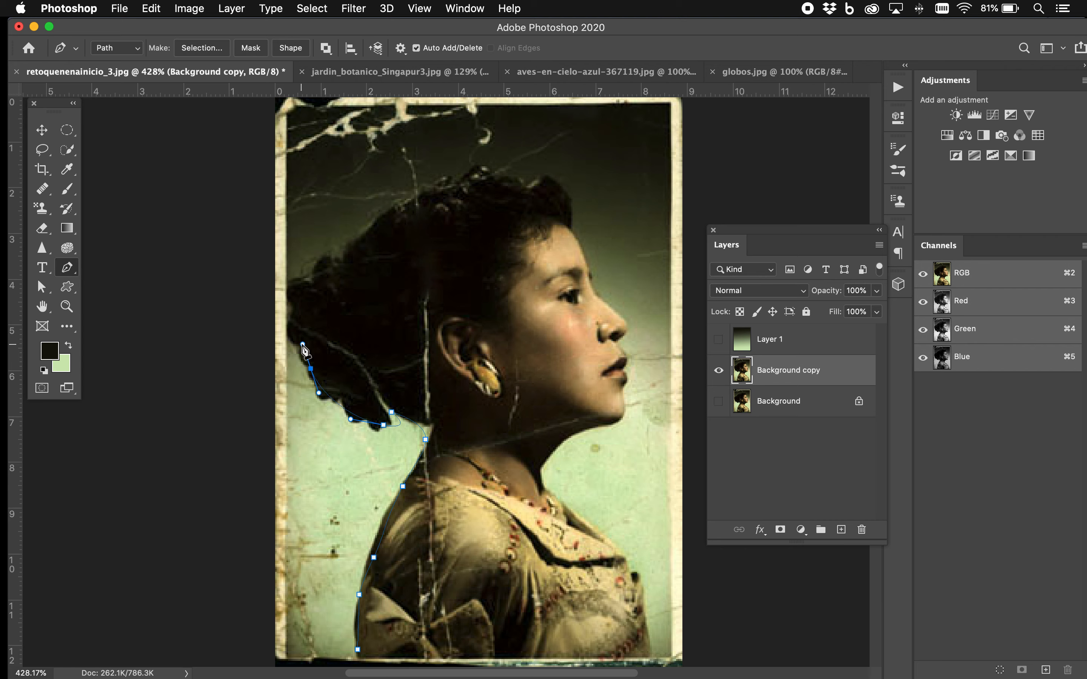
# Continue the pen path with curved segments over the top of the hair to the forehead
pyautogui.moveTo(321, 266); pyautogui.dragTo(331, 255)
pyautogui.moveTo(446, 184); pyautogui.dragTo(469, 172)
pyautogui.moveTo(497, 168); pyautogui.dragTo(577, 235)
pyautogui.click(527, 183)
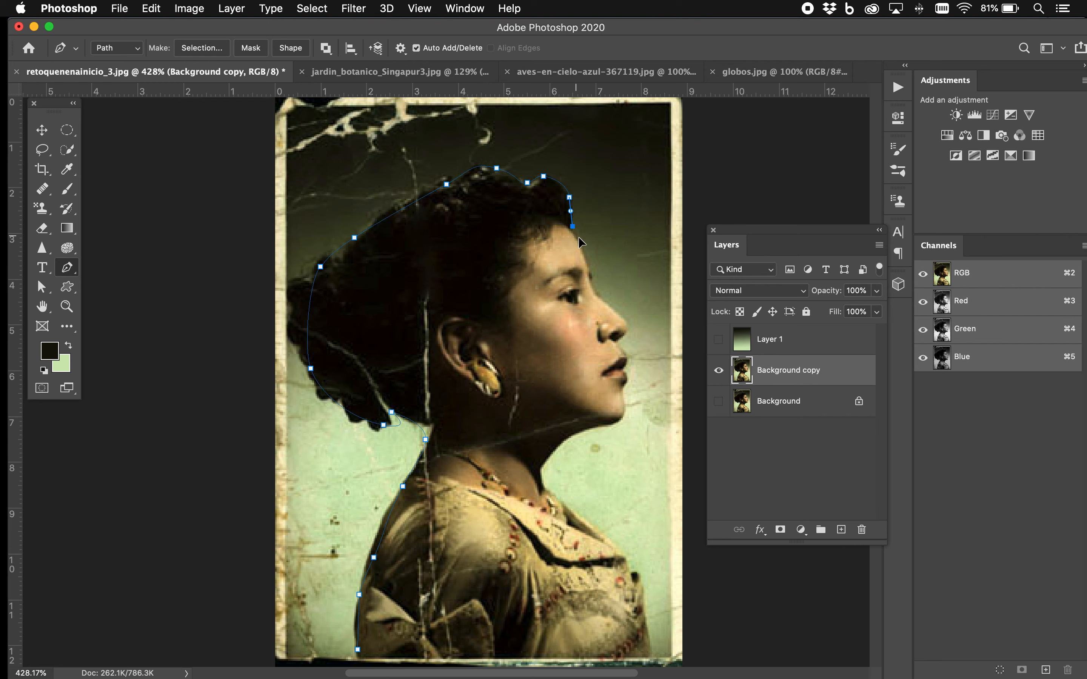
# Trace the face, chin, neck and chest down to the photo's lower edge and close the path at its starting point
pyautogui.moveTo(593, 291); pyautogui.dragTo(619, 339)
pyautogui.moveTo(620, 348); pyautogui.dragTo(625, 398)
pyautogui.moveTo(569, 437); pyautogui.dragTo(561, 505)
pyautogui.moveTo(621, 557); pyautogui.dragTo(638, 585)
pyautogui.click(648, 636)
pyautogui.click(649, 656)
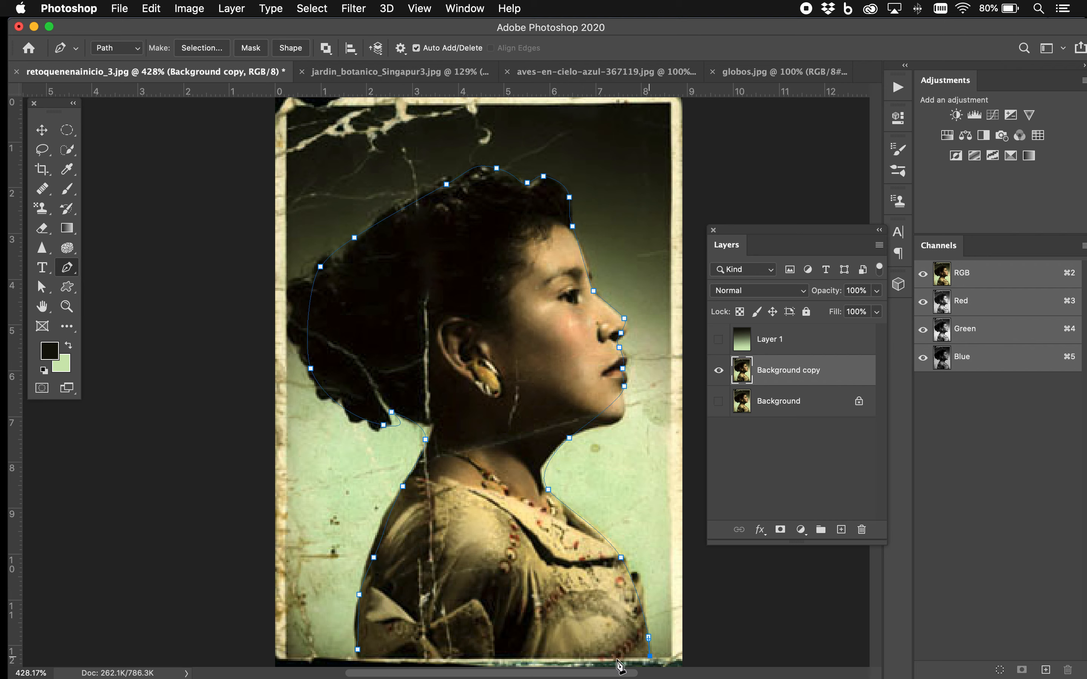
pyautogui.click(357, 649)
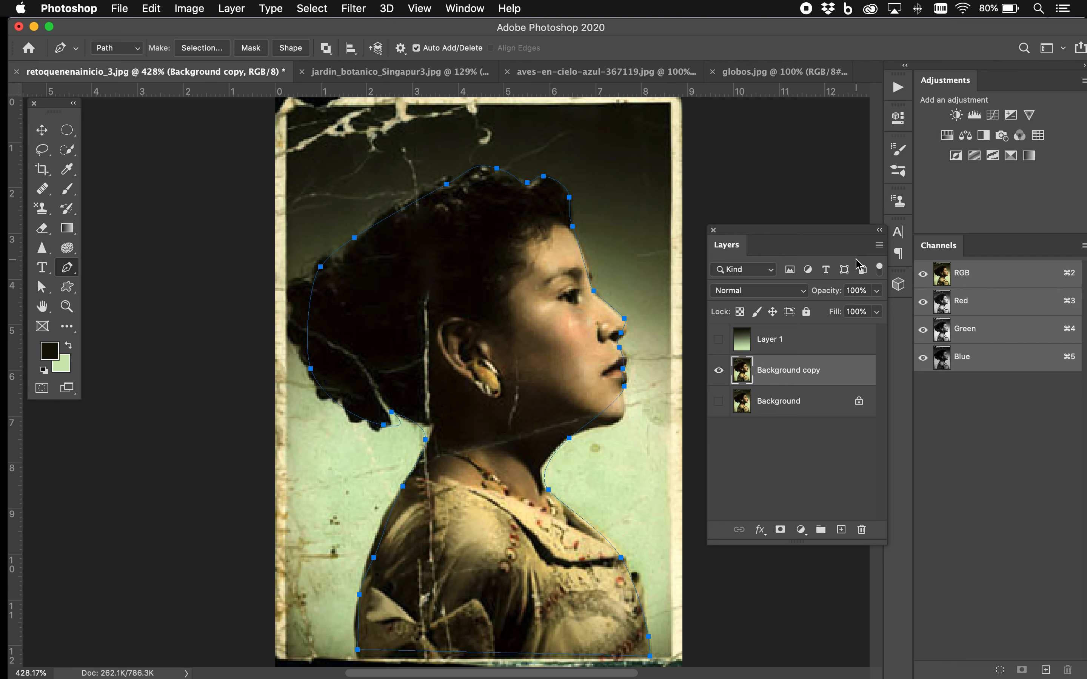
# Show the Paths panel and load the traced Work Path as a selection
pyautogui.click(467, 9)
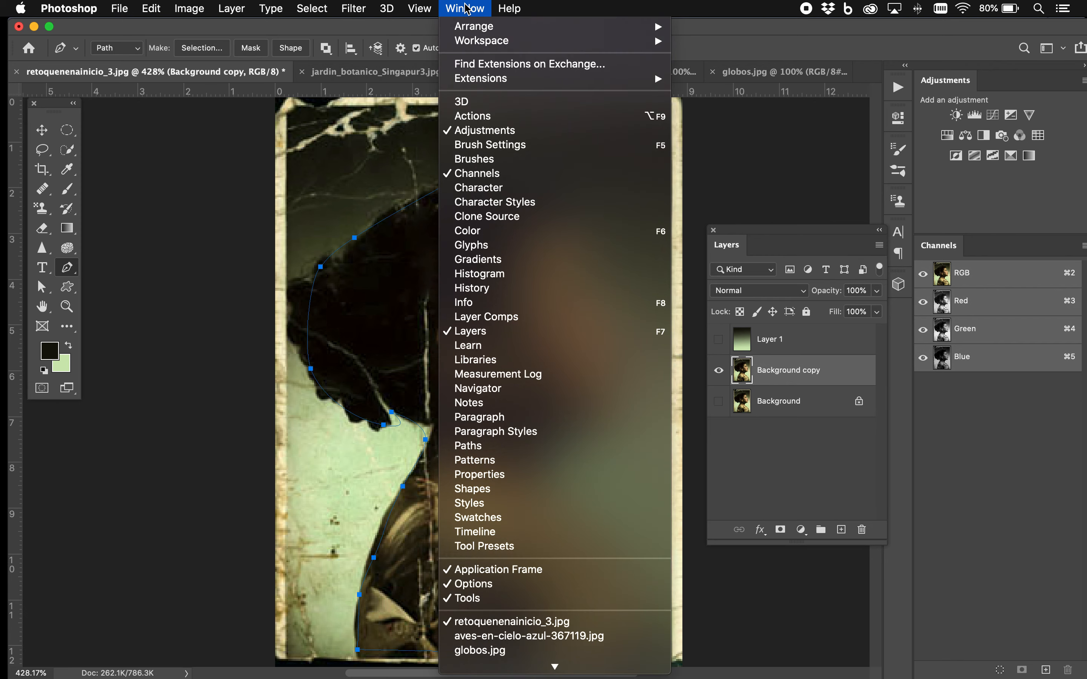
pyautogui.click(459, 446)
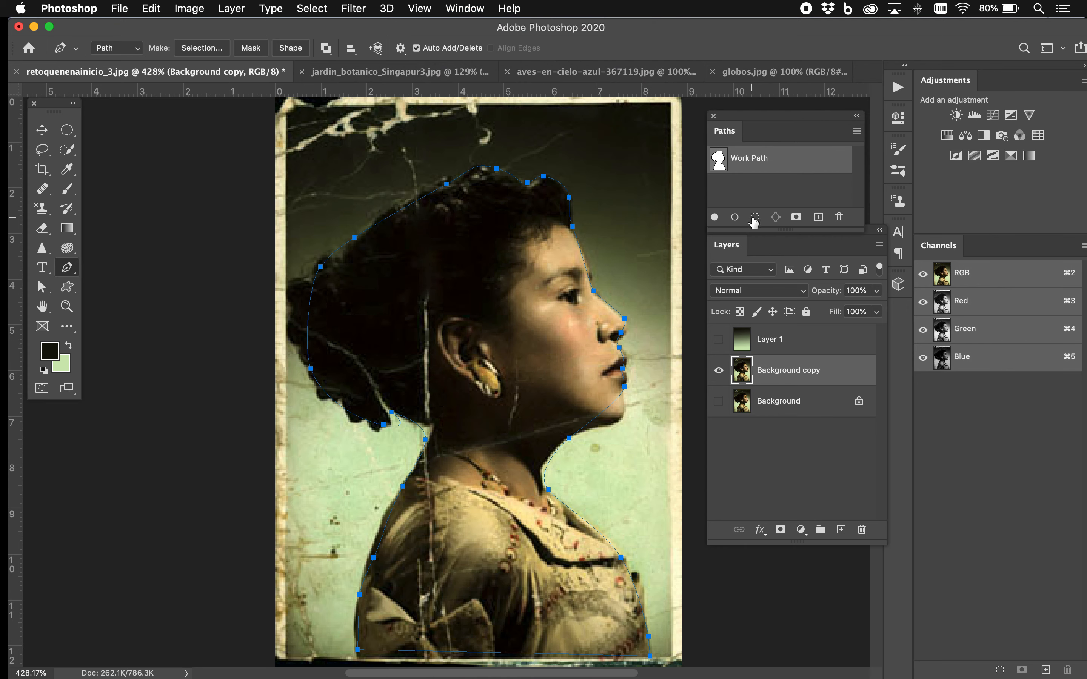
pyautogui.click(754, 218)
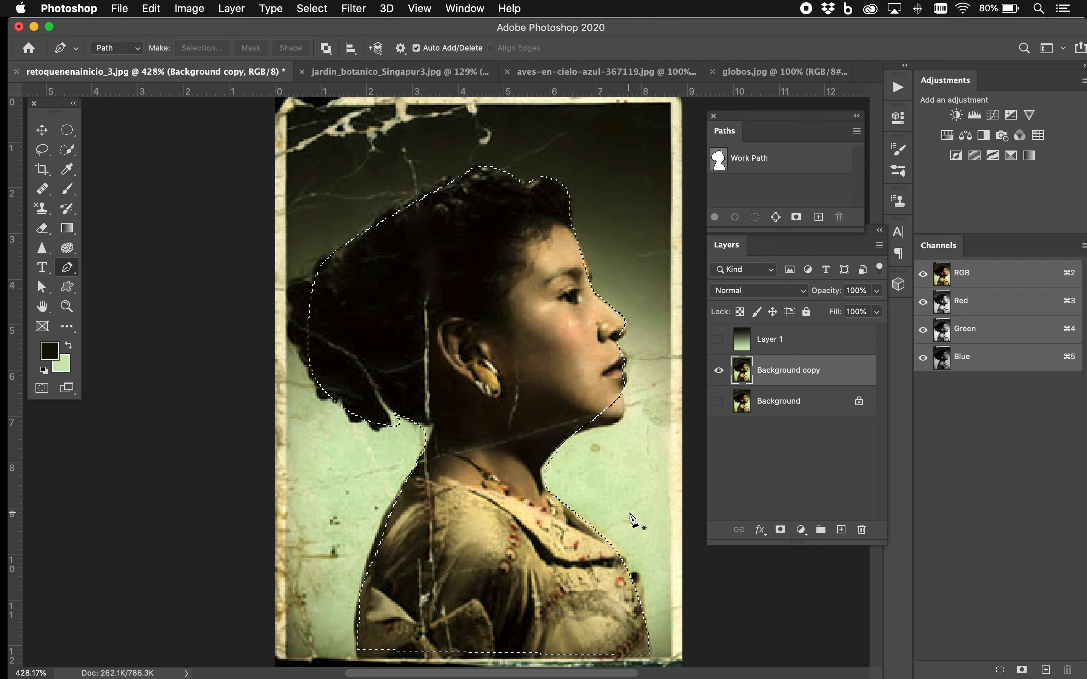
# Invert the selection, delete the backdrop around the woman on Background copy, and deselect
pyautogui.click(312, 8)
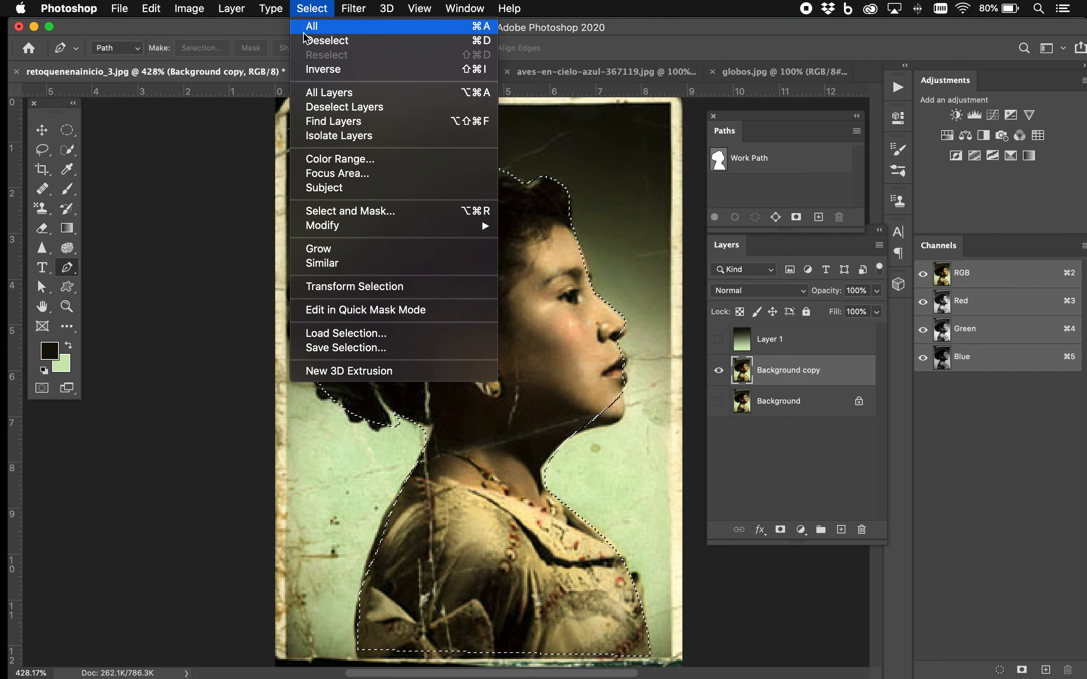
pyautogui.click(314, 70)
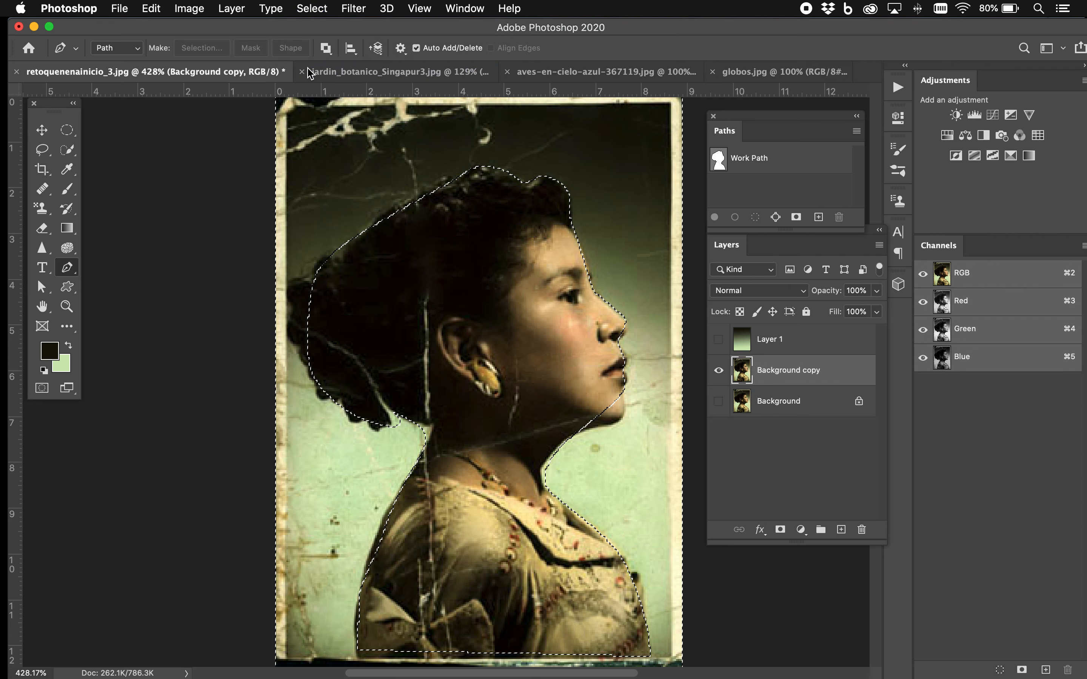
pyautogui.press('Delete')
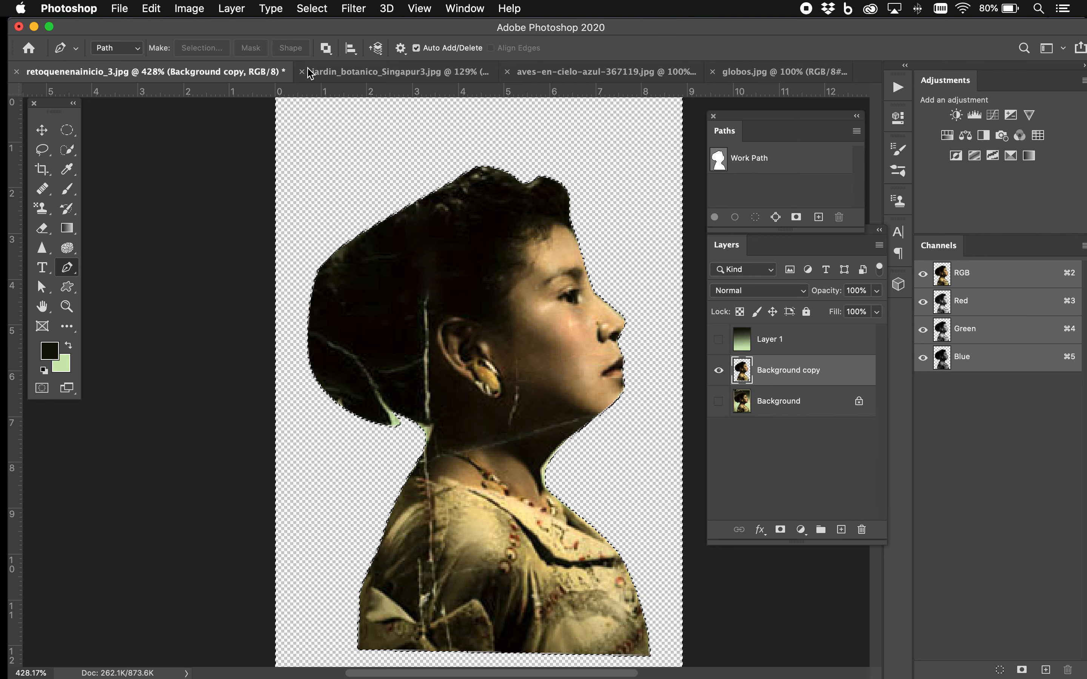
pyautogui.press('super+d')
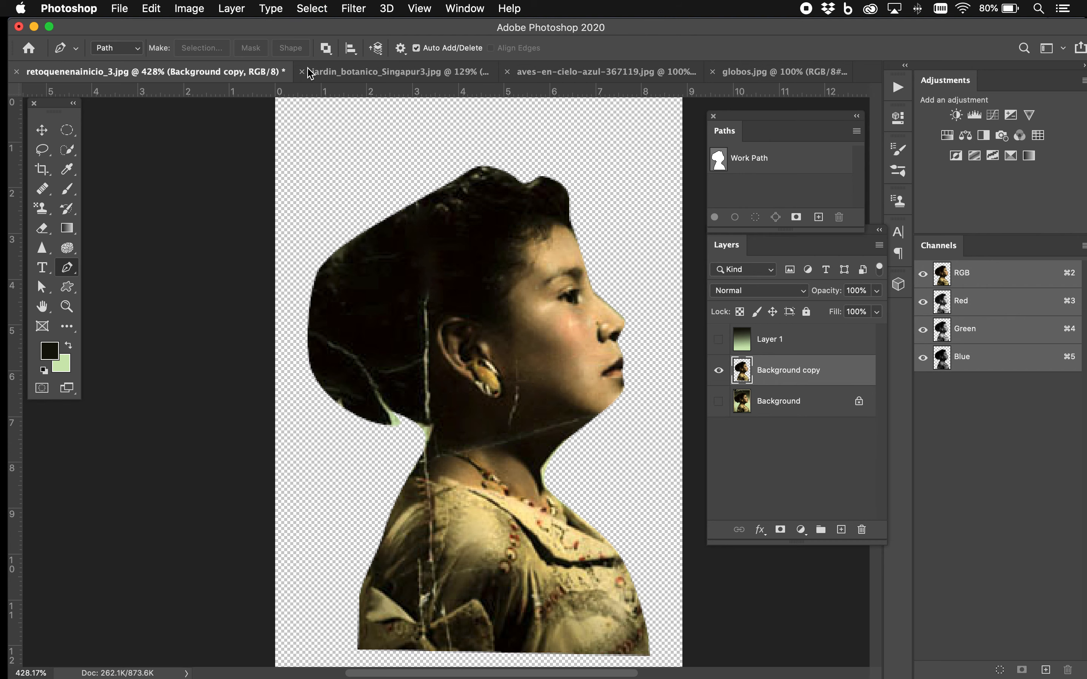
# Move Background copy above Layer 1 and show Layer 1 so its gradient serves as the new backdrop
pyautogui.click(786, 376)
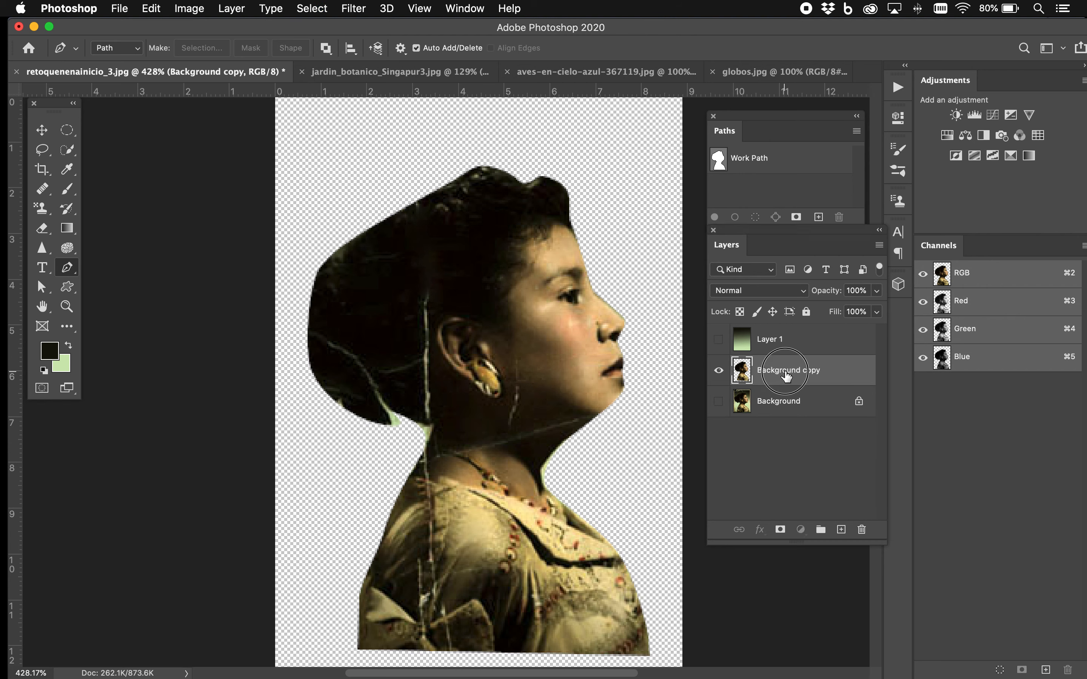
pyautogui.moveTo(786, 376); pyautogui.dragTo(786, 340)
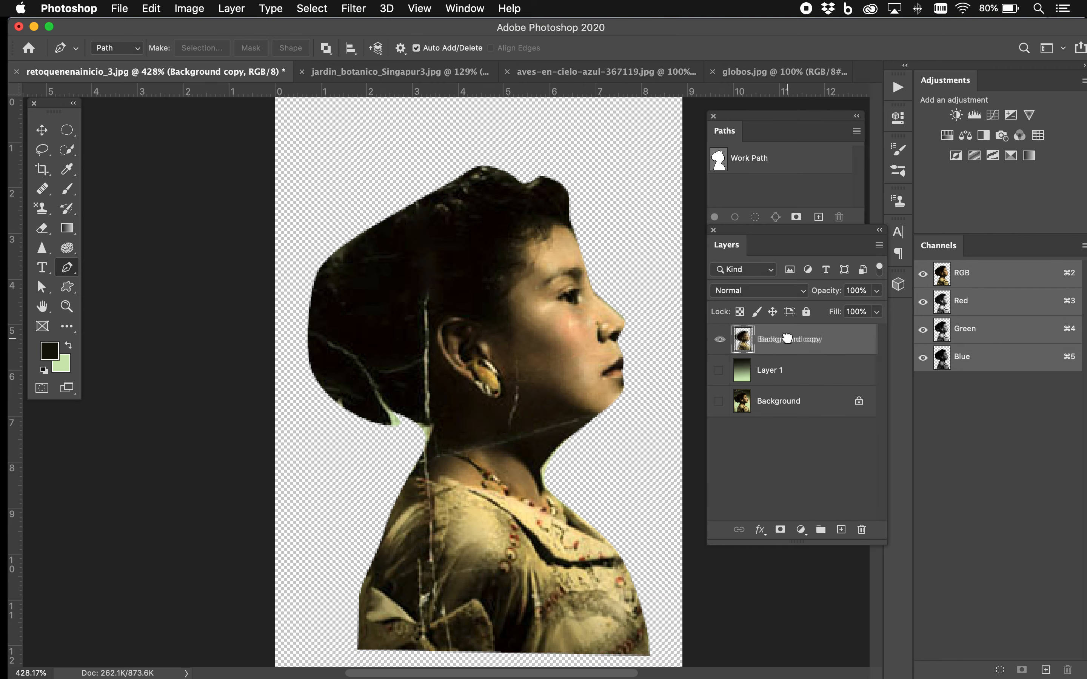
pyautogui.click(718, 370)
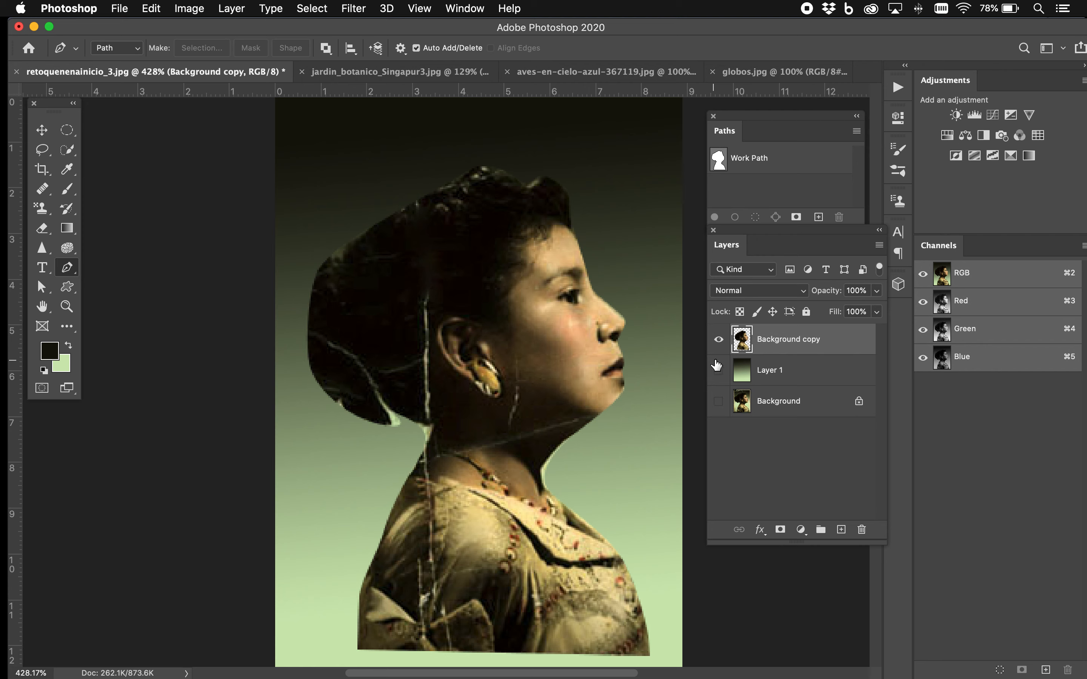
# Compare the cutout over the gradient with the original Background photo by toggling layer visibility, ending with all three layers shown
pyautogui.keyDown('alt'); pyautogui.click(719, 340); pyautogui.keyUp('alt')
pyautogui.click(719, 340)
pyautogui.click(718, 401)
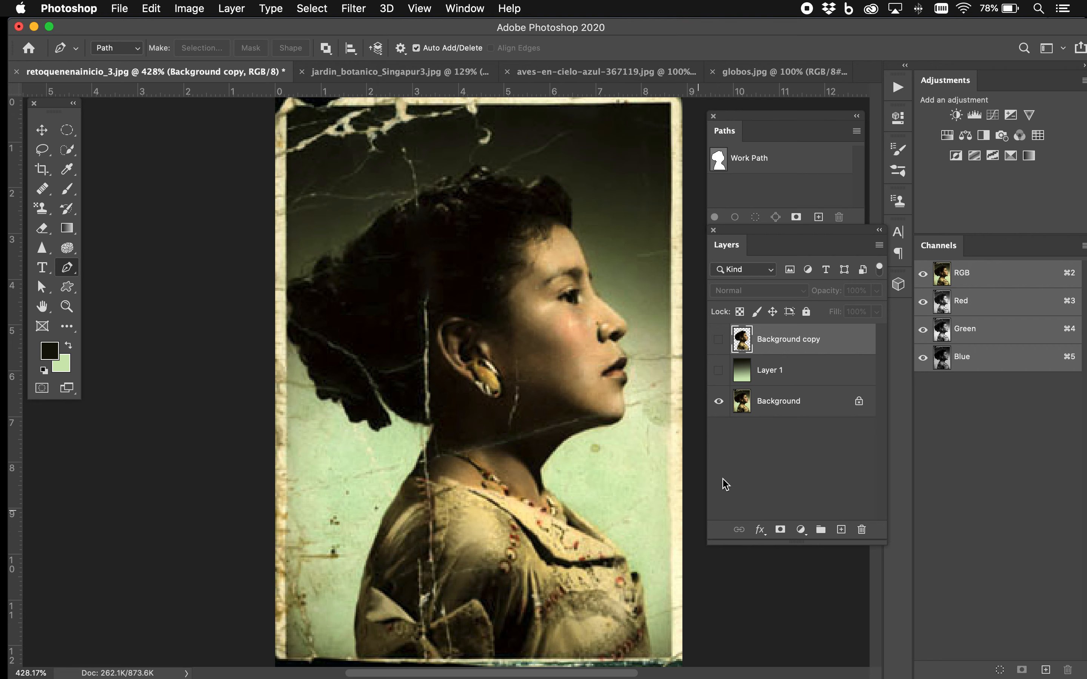
pyautogui.click(718, 370)
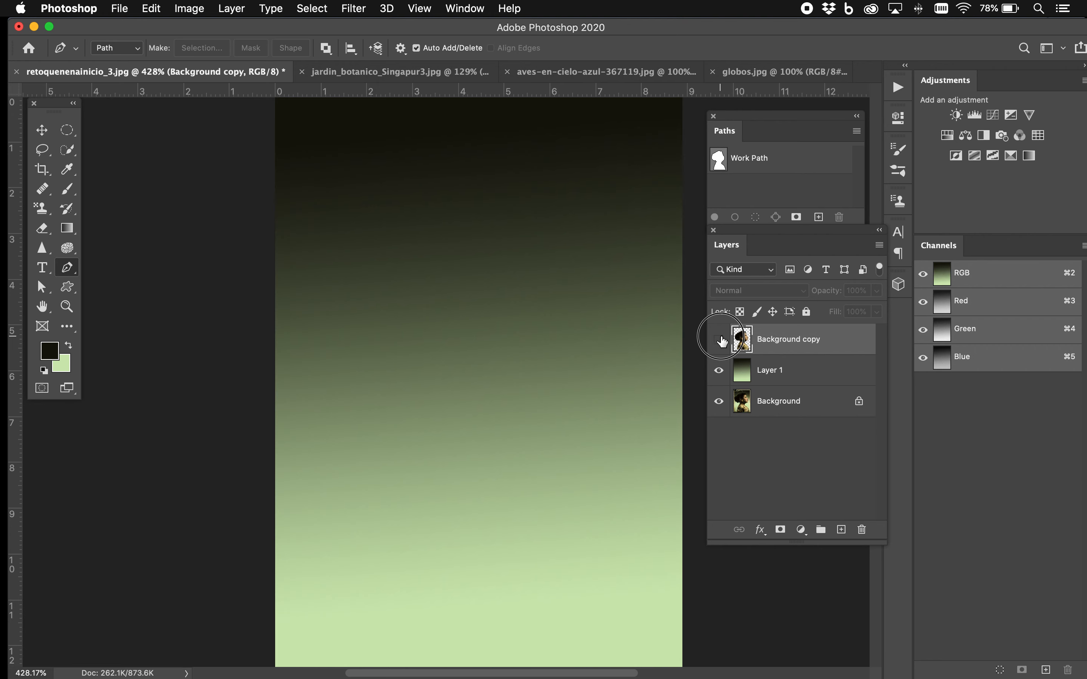
pyautogui.click(718, 340)
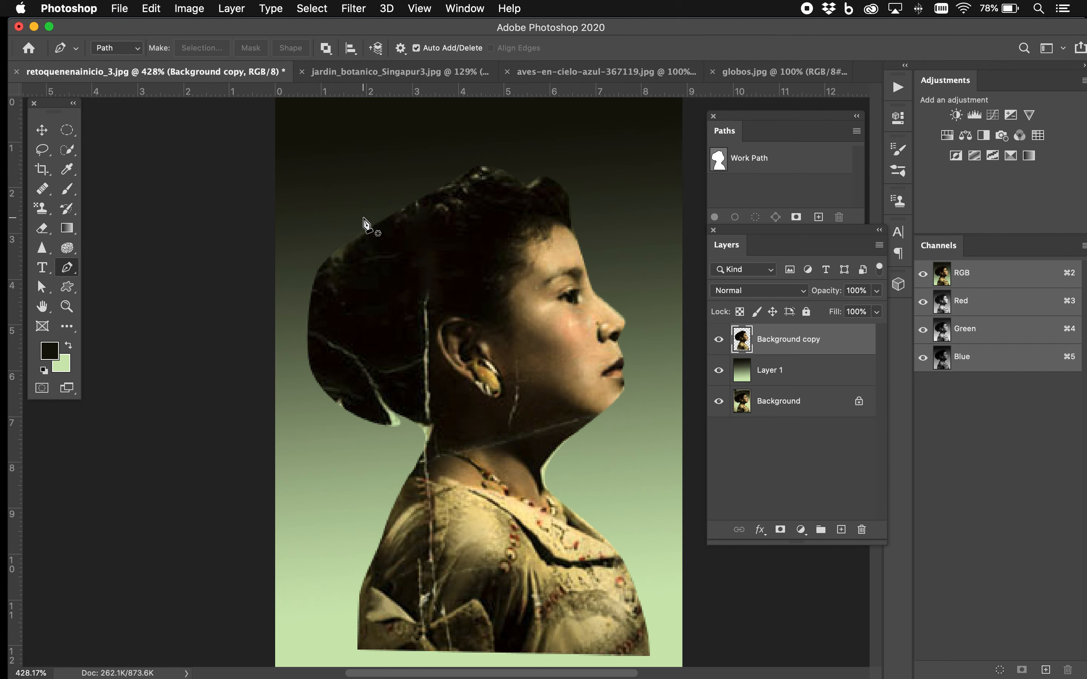
pyautogui.scroll(-2, 366, 225)
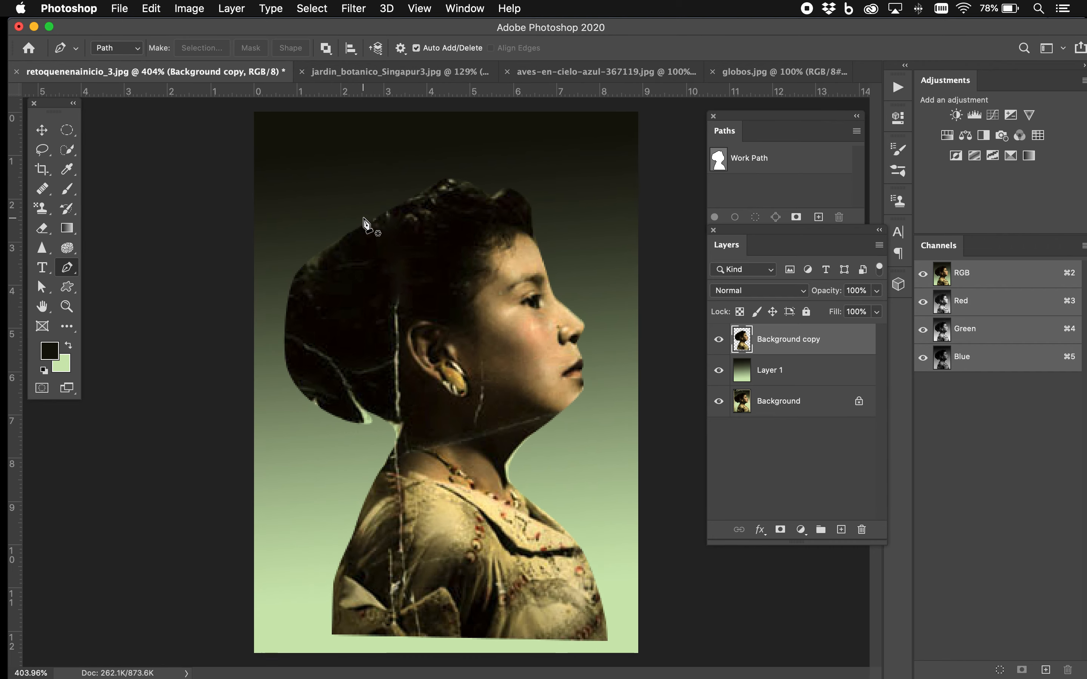
# Draw a rectangular marquee selection over the portrait, inset slightly from all four canvas edges
pyautogui.click(67, 130)
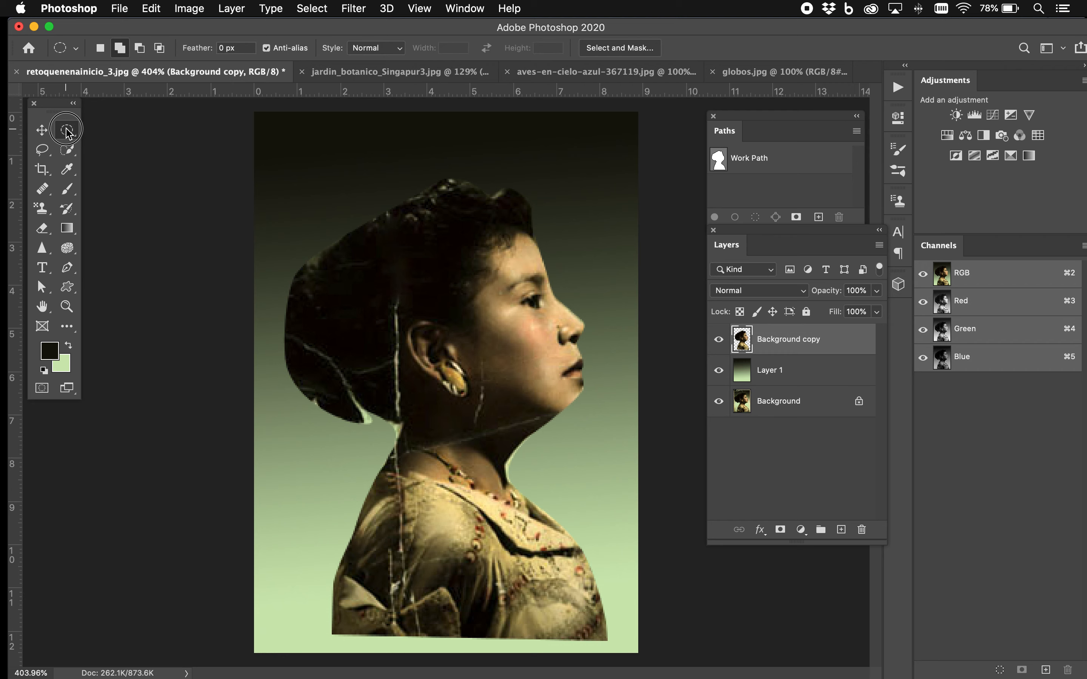
pyautogui.click(119, 129)
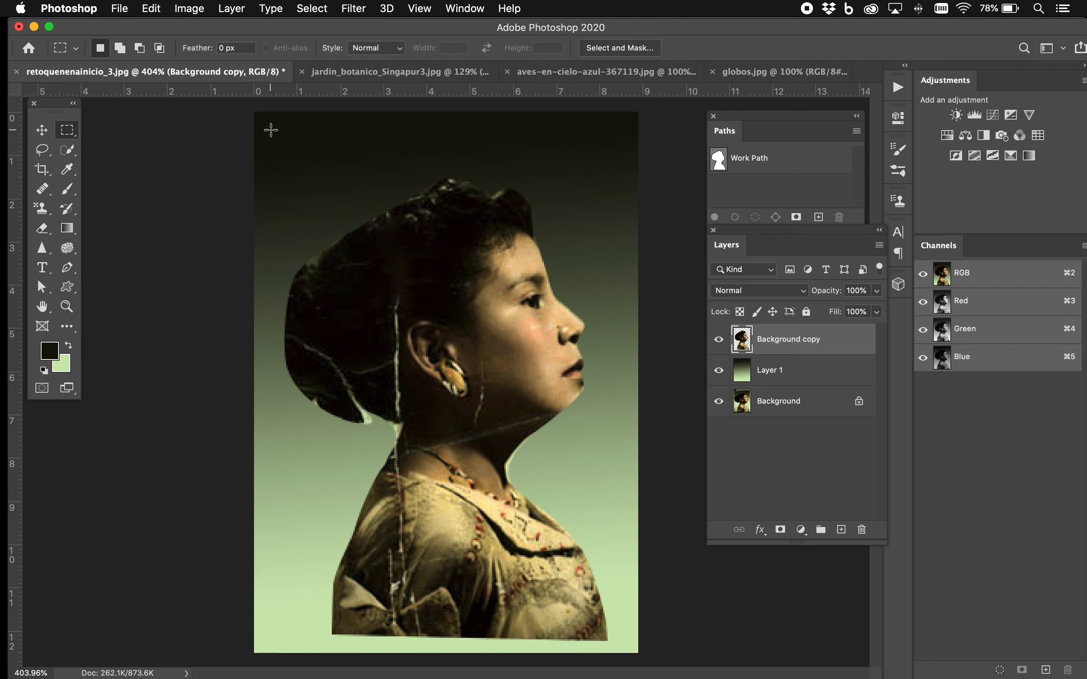
pyautogui.moveTo(269, 129); pyautogui.dragTo(622, 634)
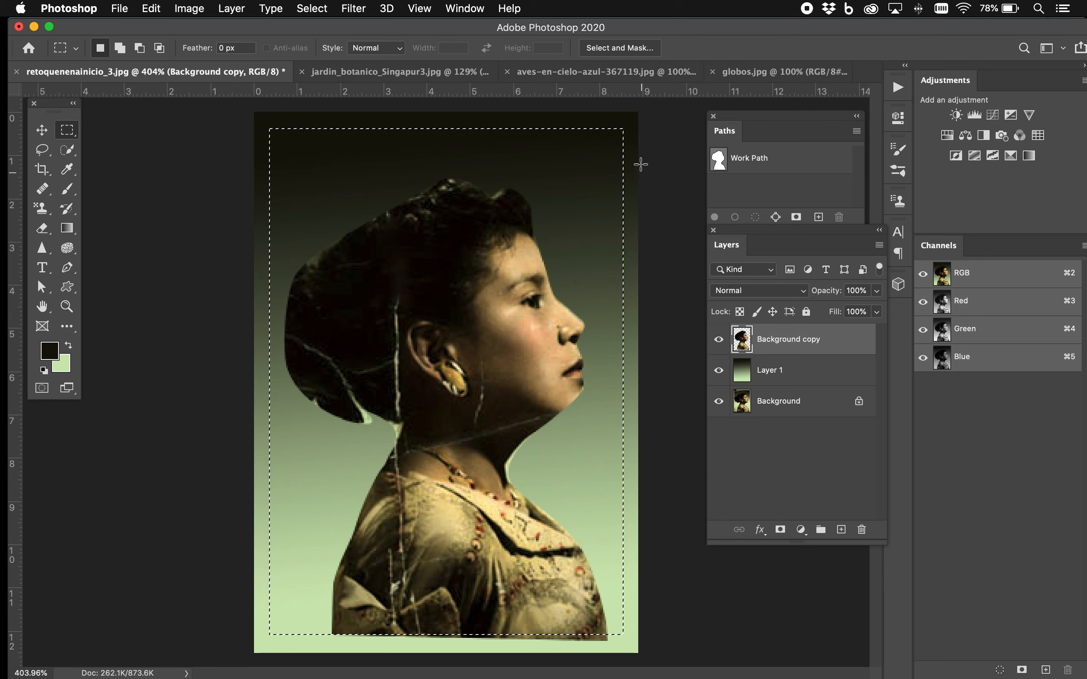
# Compare the marquee with the original photo's border by hiding and reshowing Layer 1 and Background copy
pyautogui.click(719, 372)
pyautogui.click(719, 342)
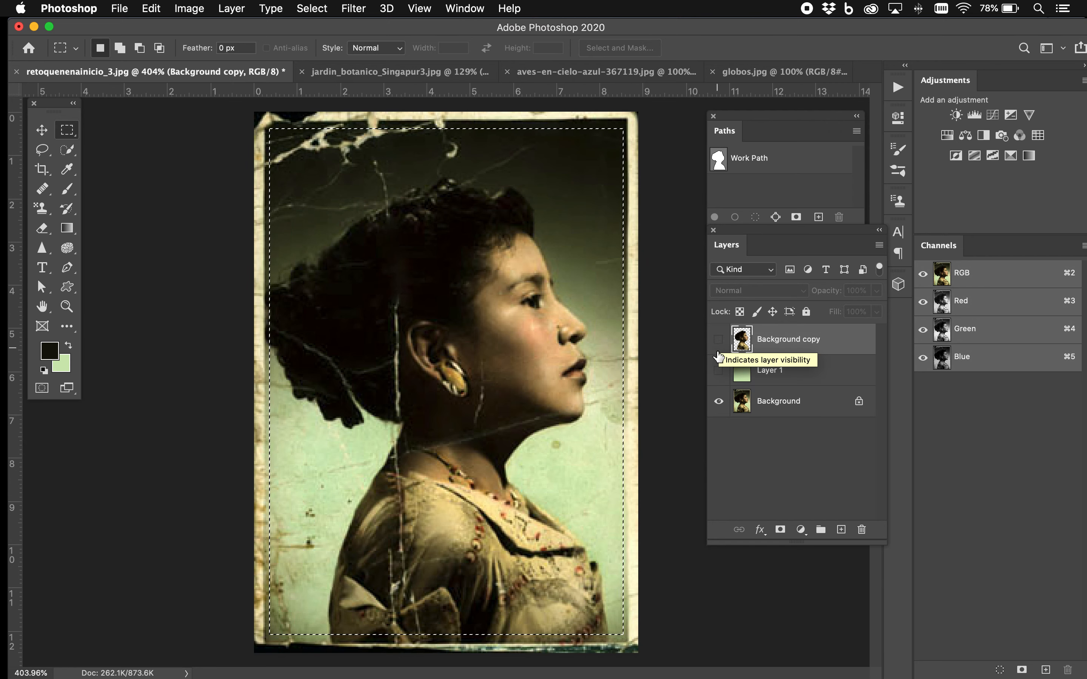
pyautogui.click(719, 340)
pyautogui.click(720, 369)
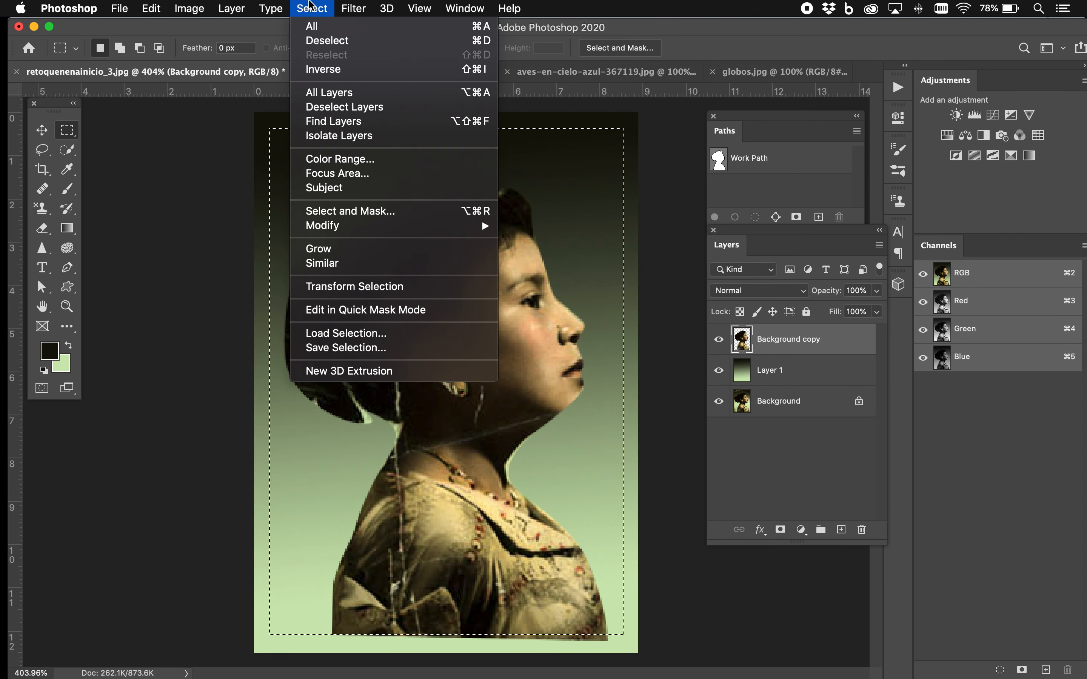
# Invert the selection so it covers only the outer border, and set the foreground colour to off-white eaeadb
pyautogui.click(329, 67)
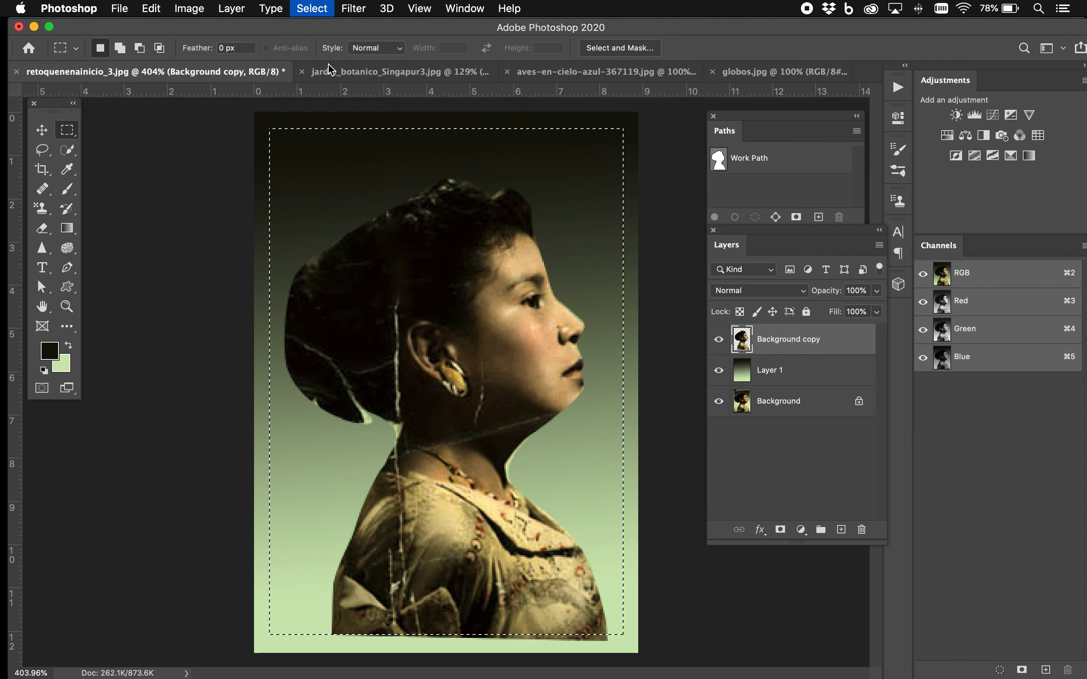
pyautogui.click(57, 349)
pyautogui.click(513, 158)
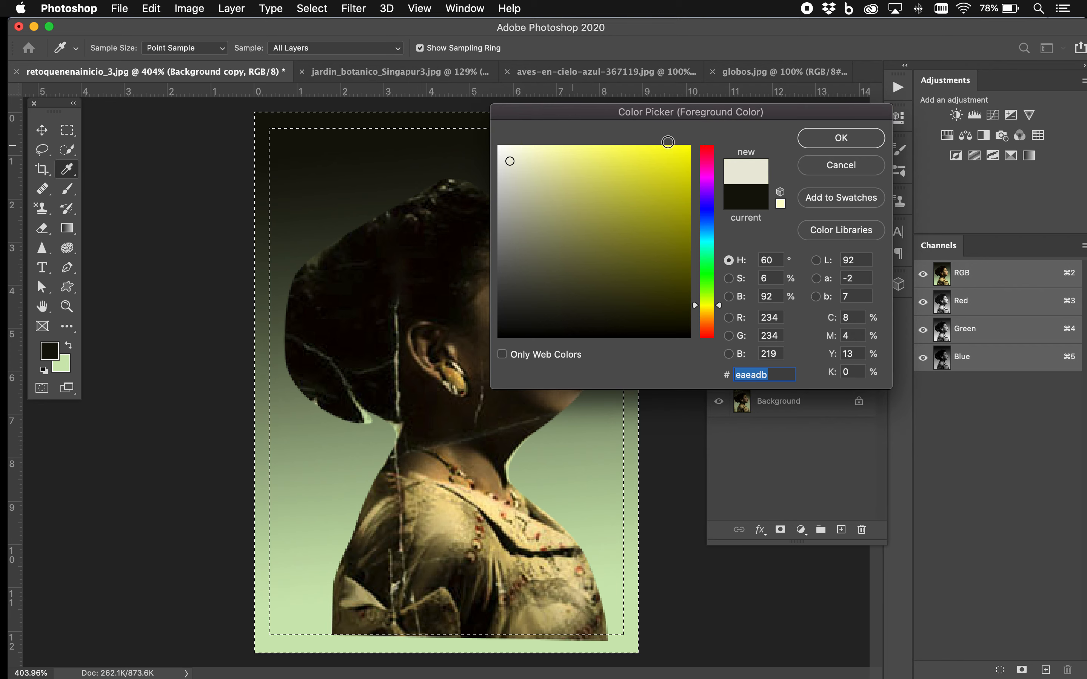
pyautogui.click(819, 140)
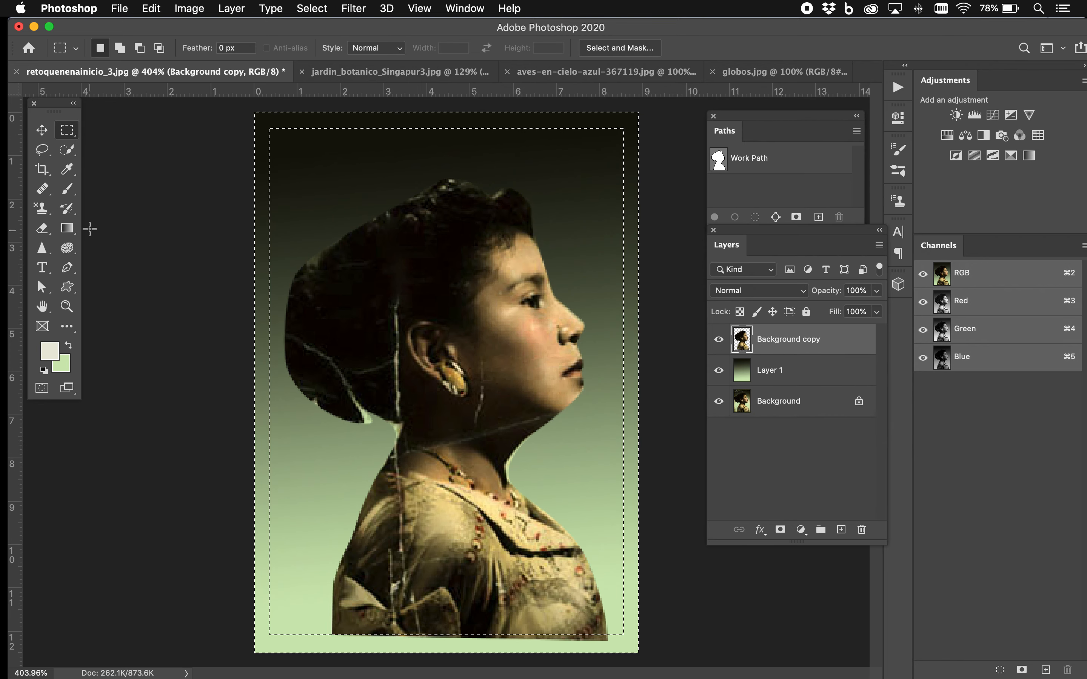
# Fill the selected border with the foreground colour on a new top layer using the Paint Bucket, and deselect
pyautogui.click(68, 230)
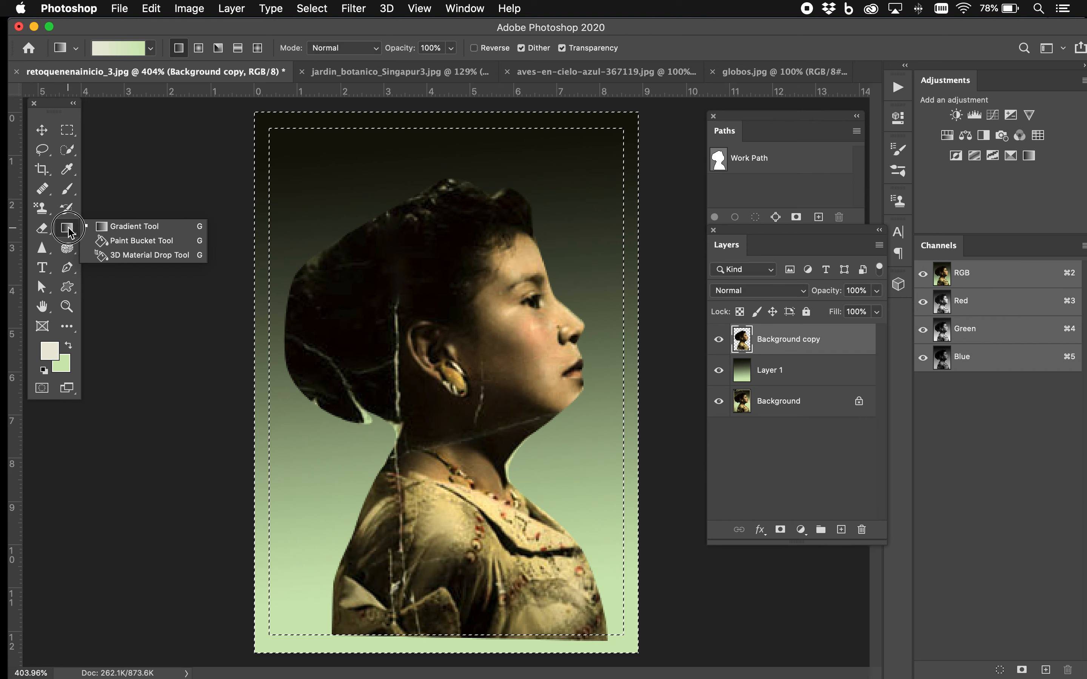
pyautogui.click(127, 241)
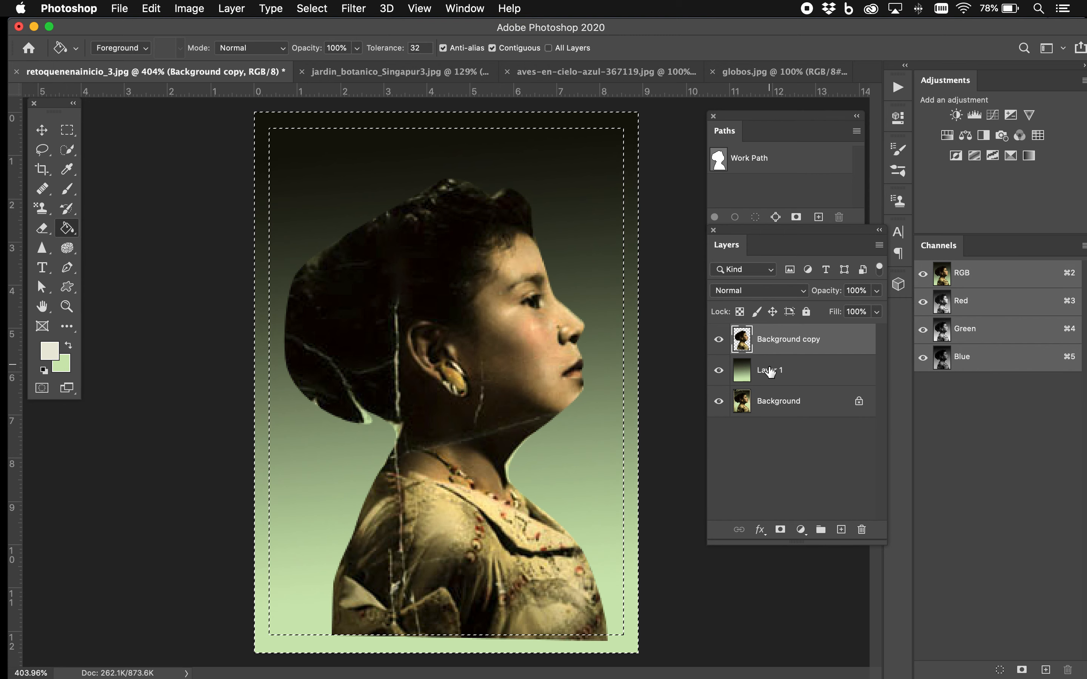
pyautogui.click(841, 530)
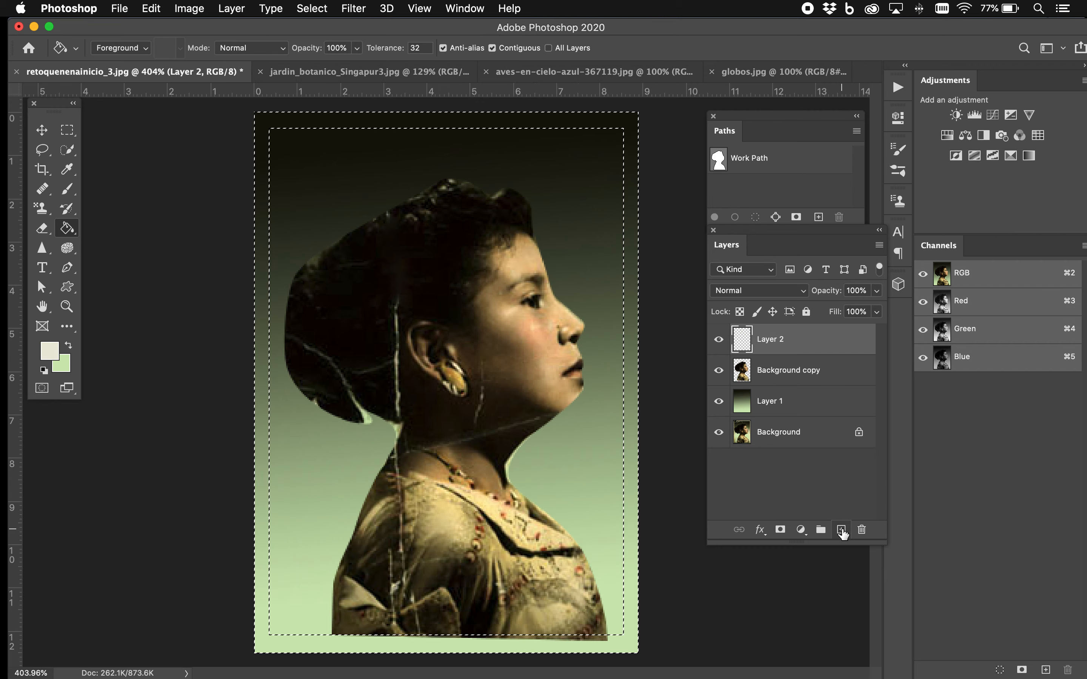
pyautogui.click(263, 191)
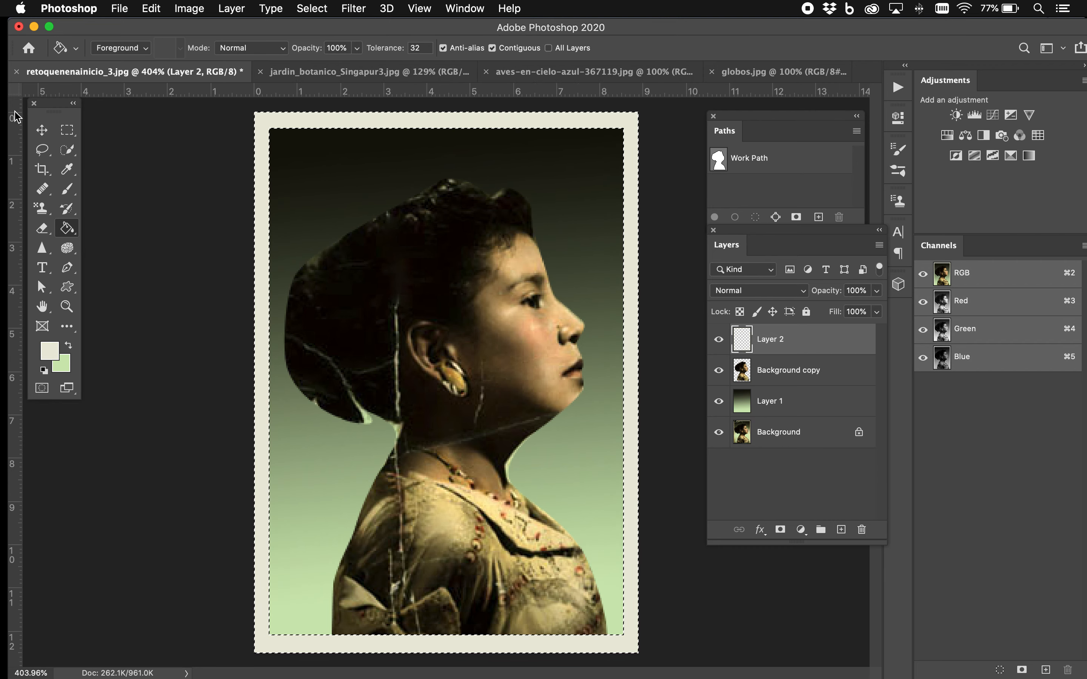
pyautogui.click(42, 130)
pyautogui.press('super')
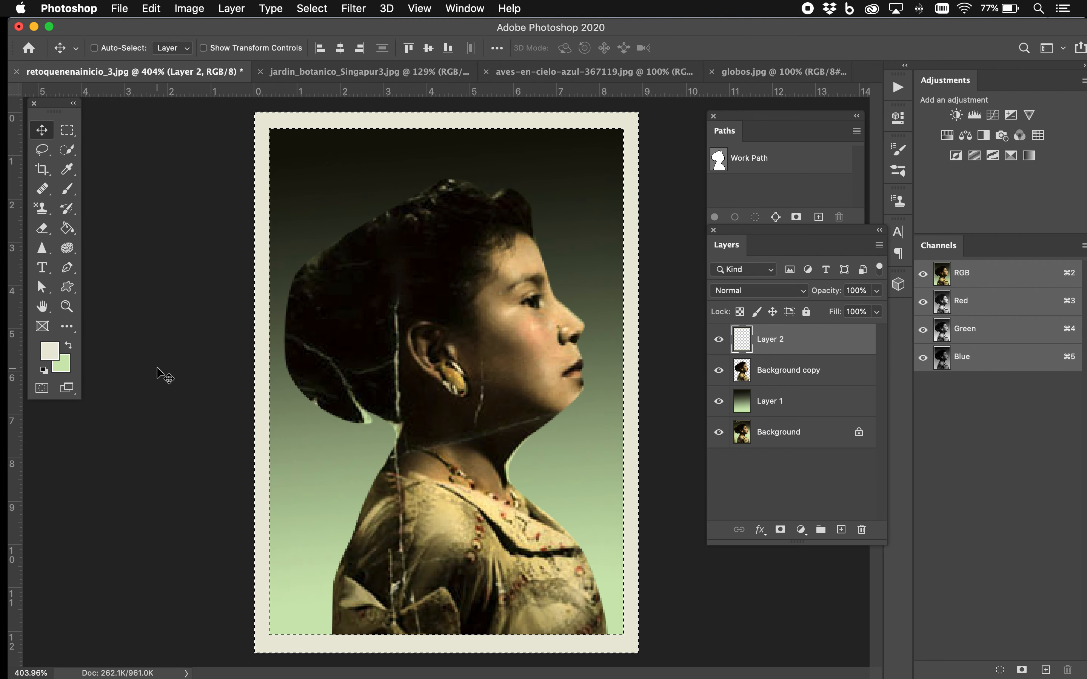
pyautogui.press('super+d')
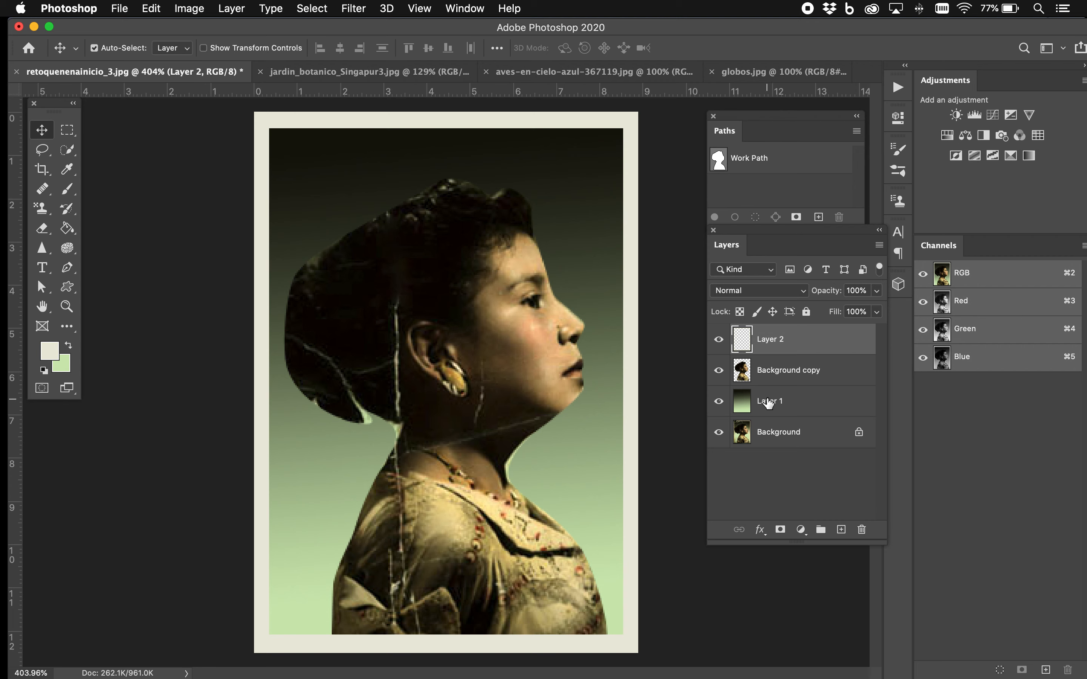
# Hide Layer 1, Background copy and Layer 2, and run Select Subject on the original Background layer
pyautogui.click(718, 401)
pyautogui.click(718, 370)
pyautogui.click(719, 338)
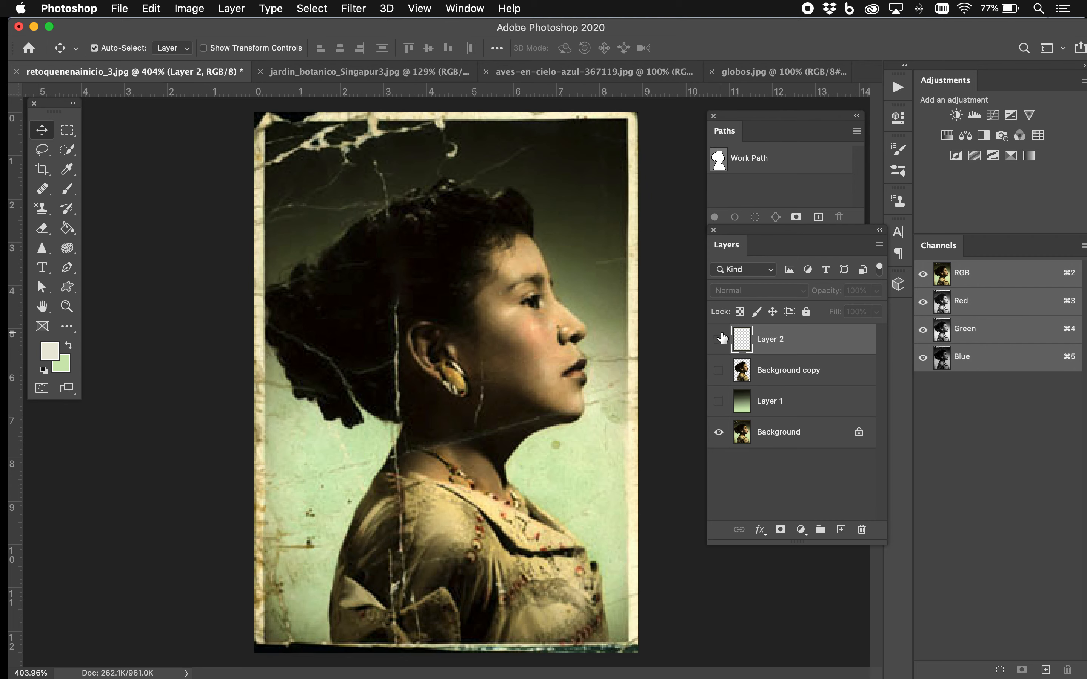
pyautogui.click(795, 432)
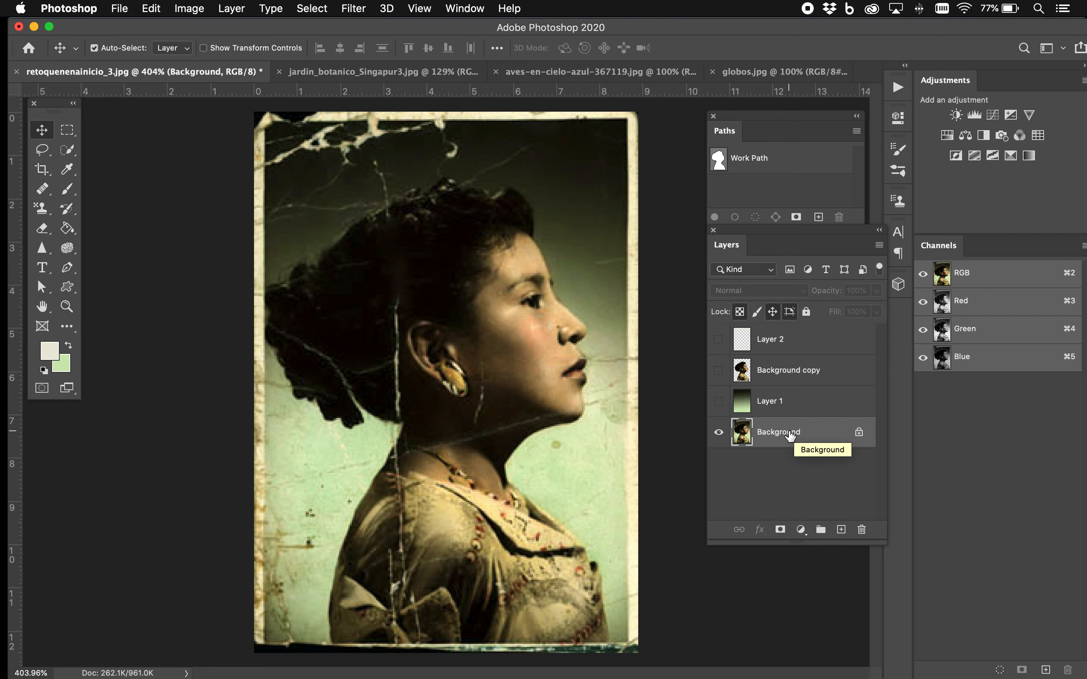
pyautogui.click(65, 151)
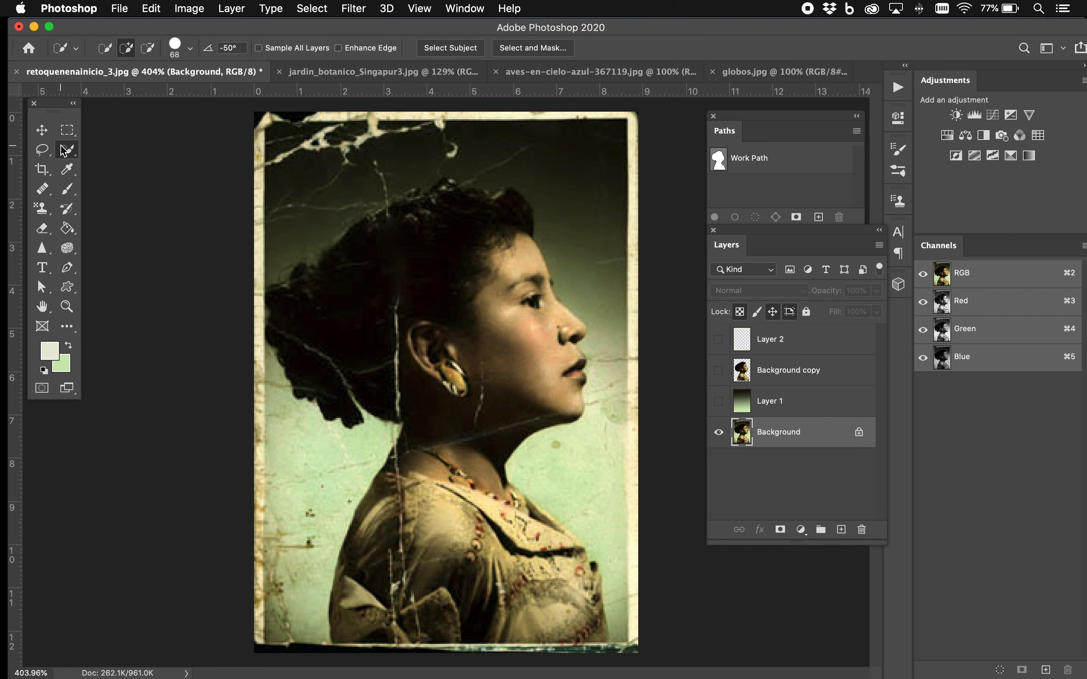
pyautogui.click(452, 48)
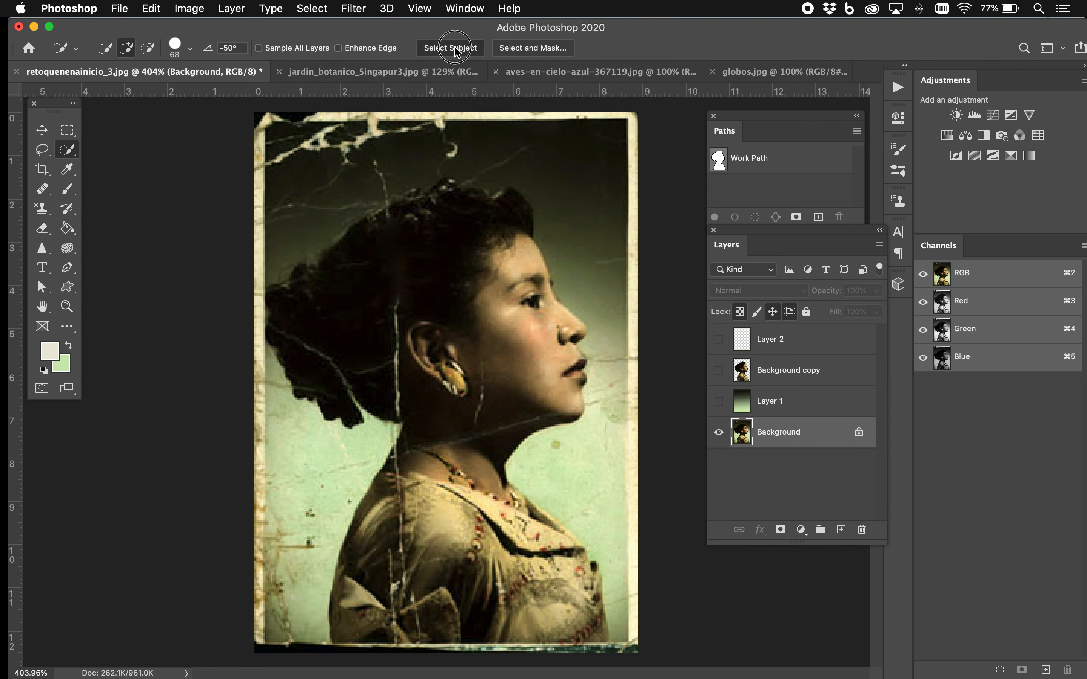